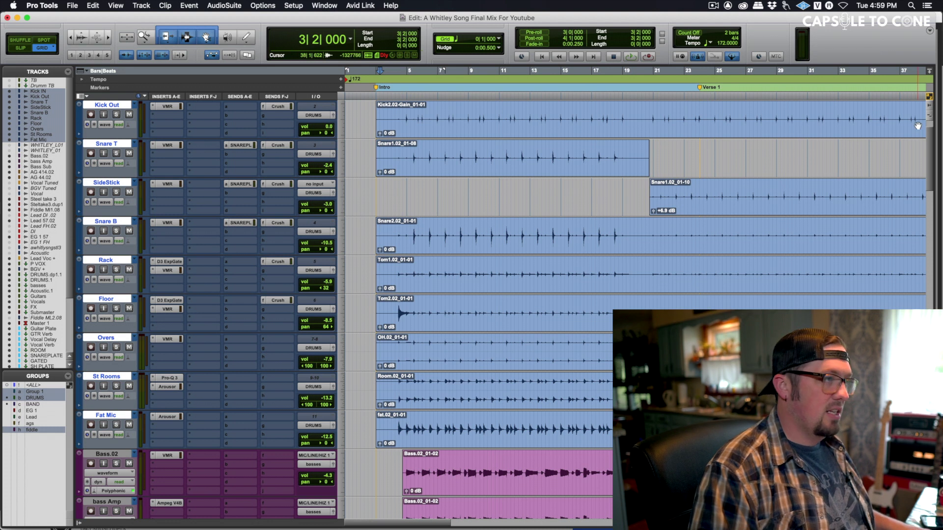
Play the song from bar 39, near the end of Verse 1.
scroll(909, 125, "left", 1)
scroll(910, 124, "left", 1)
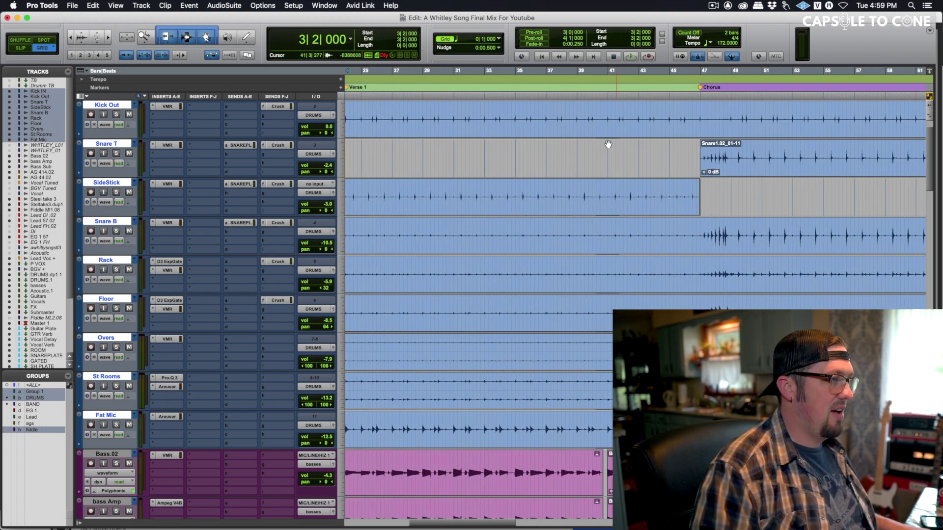
left_click(577, 145)
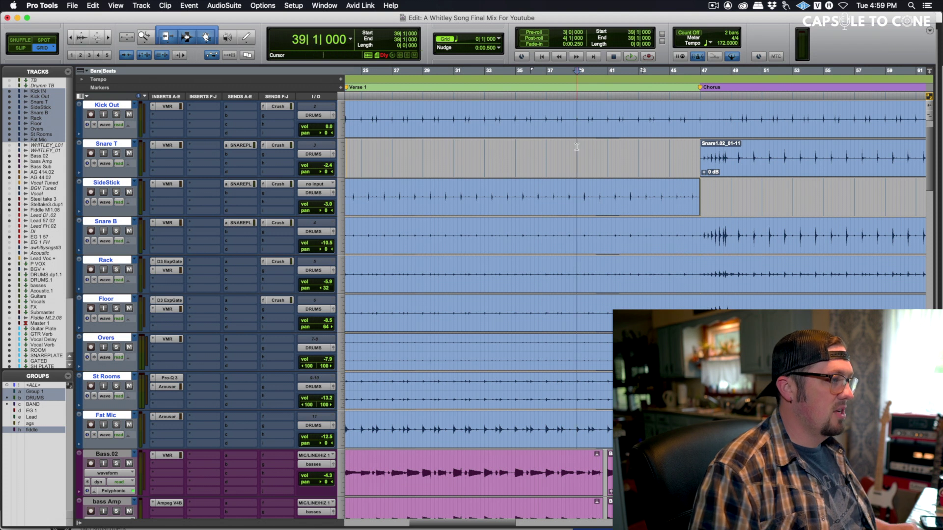
scroll(577, 147, "down", 15)
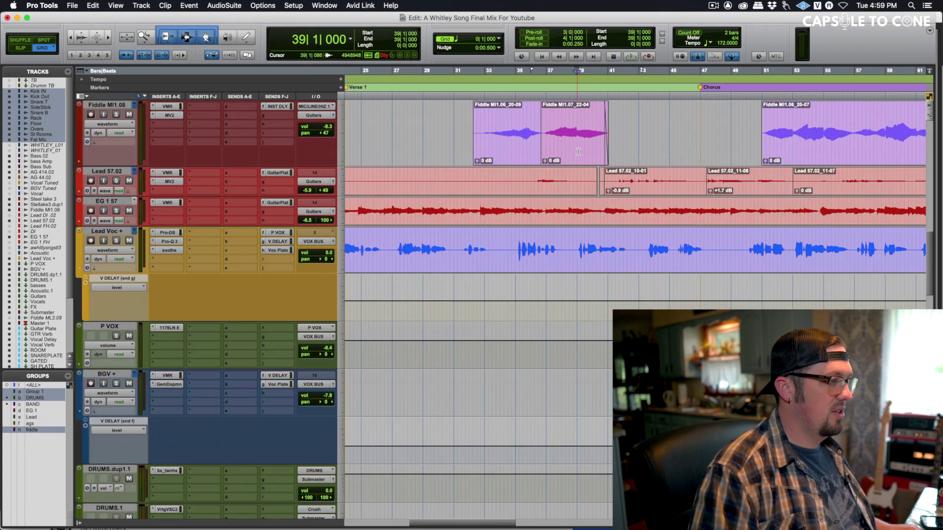
scroll(578, 152, "down", 3)
key("space")
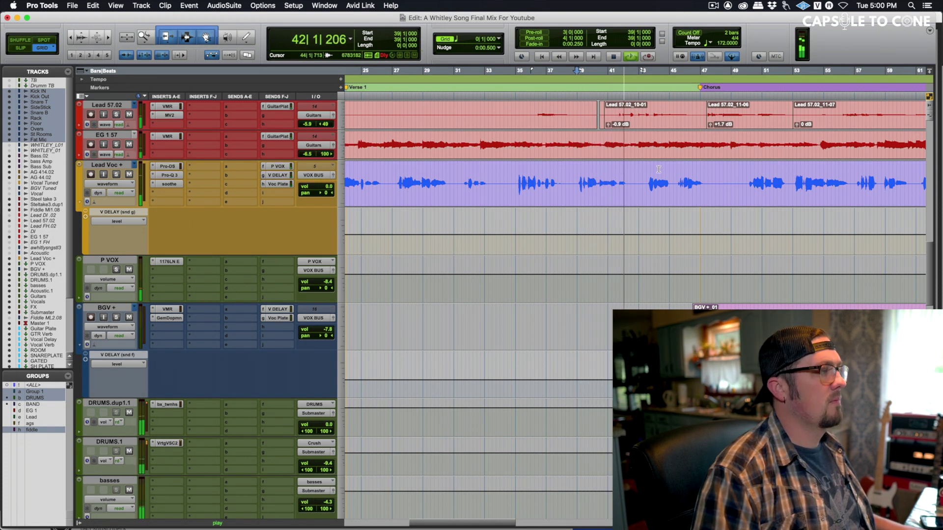
Examine the guitar, fiddle and vocal tracks through the Chorus and Turn during playback, and stop playback in the Turn.
scroll(723, 305, "up", 5)
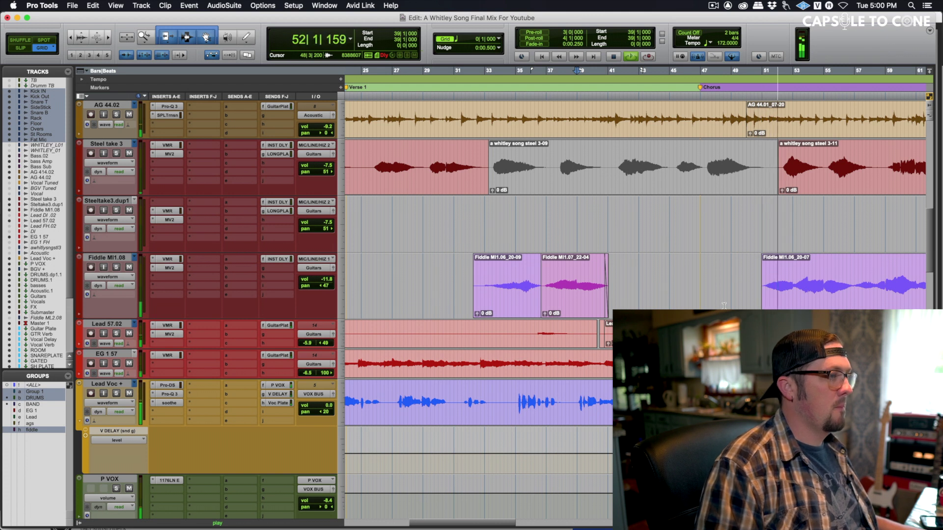
scroll(724, 307, "right", 5)
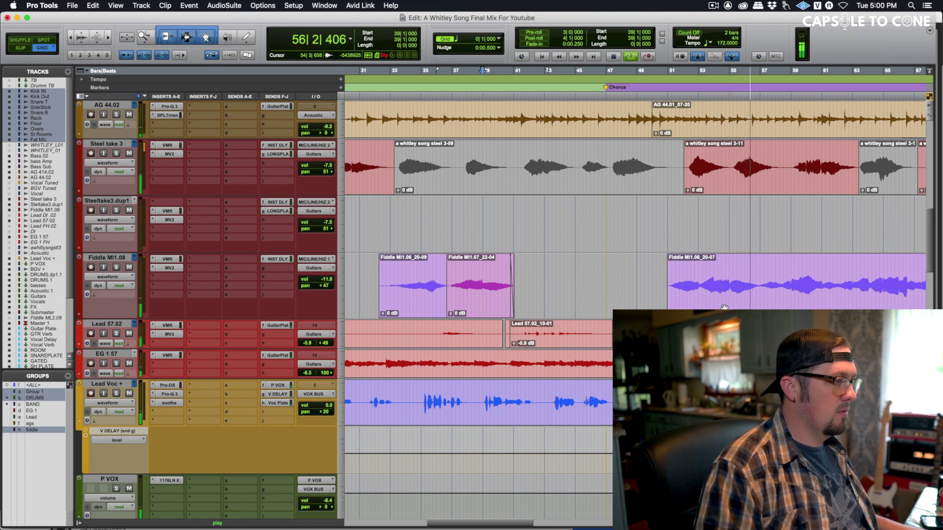
scroll(724, 307, "right", 2)
scroll(724, 307, "right", 10)
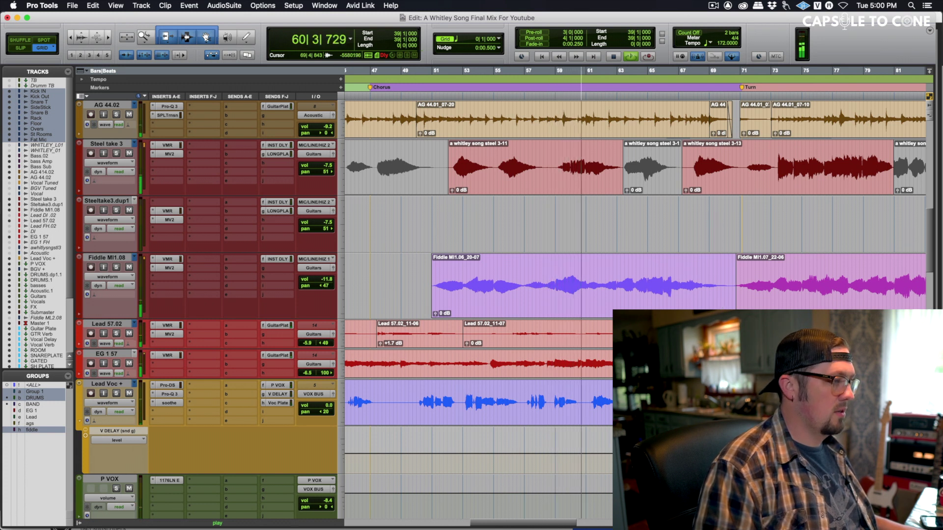
scroll(490, 331, "down", 5)
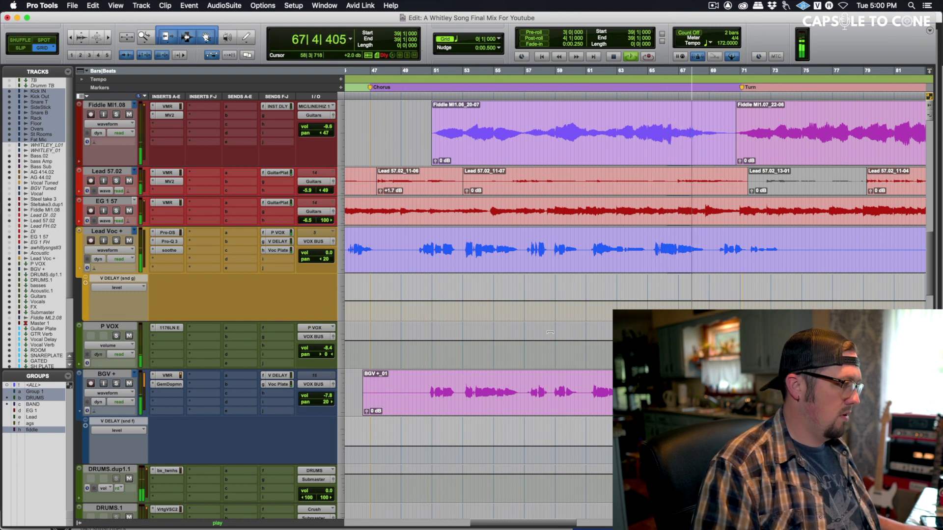
scroll(550, 332, "right", 3)
scroll(550, 332, "right", 5)
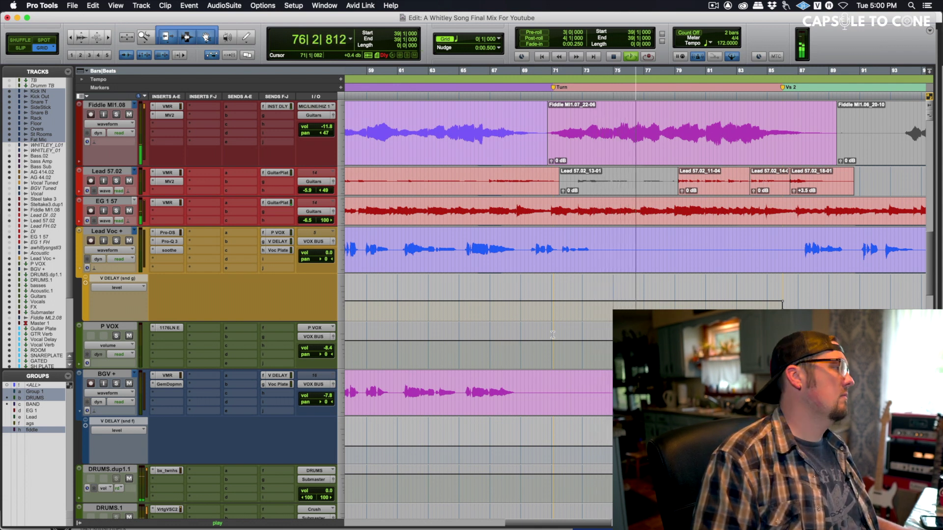
key("space")
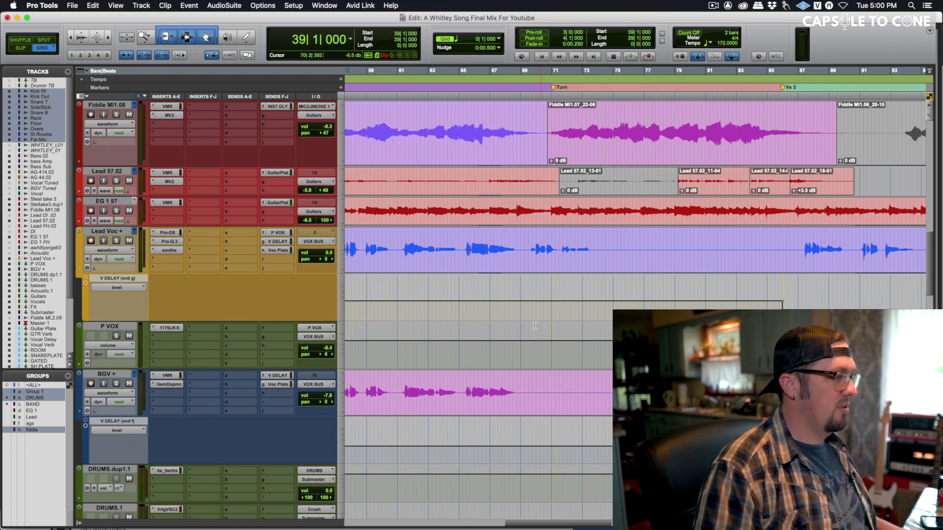
Switch to the Mix window and take the Submaster's Virtual Mix Rack out of bypass, with its plug-in window moved lower.
scroll(416, 278, "down", 10)
scroll(416, 278, "up", 15)
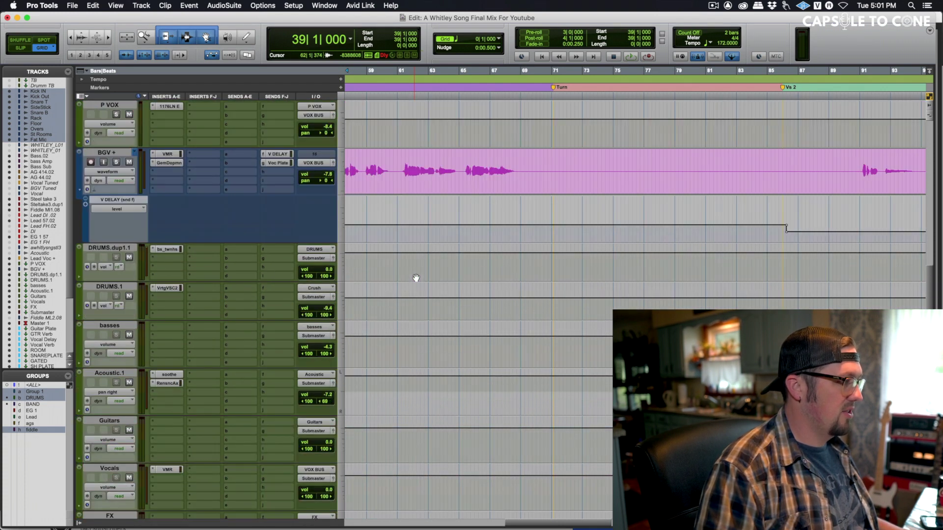
key("super+equal")
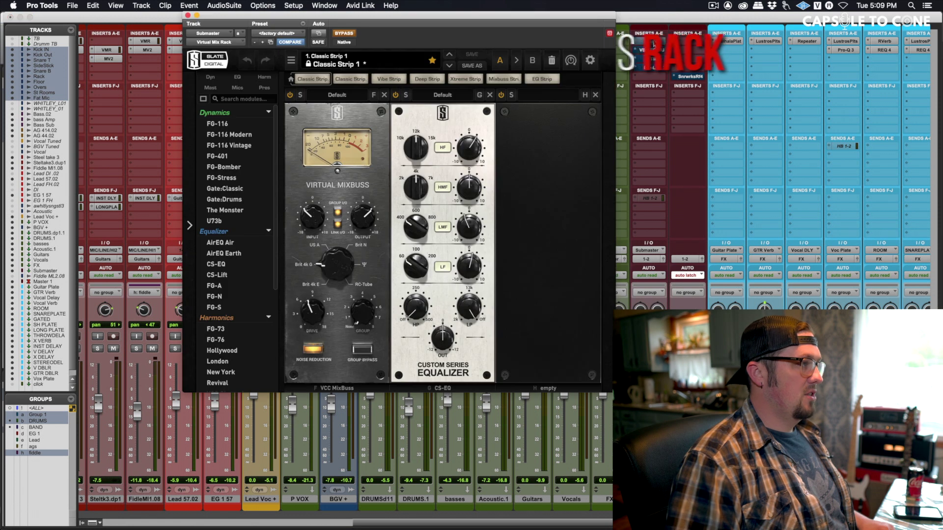
left_click_drag(410, 19, 425, 88)
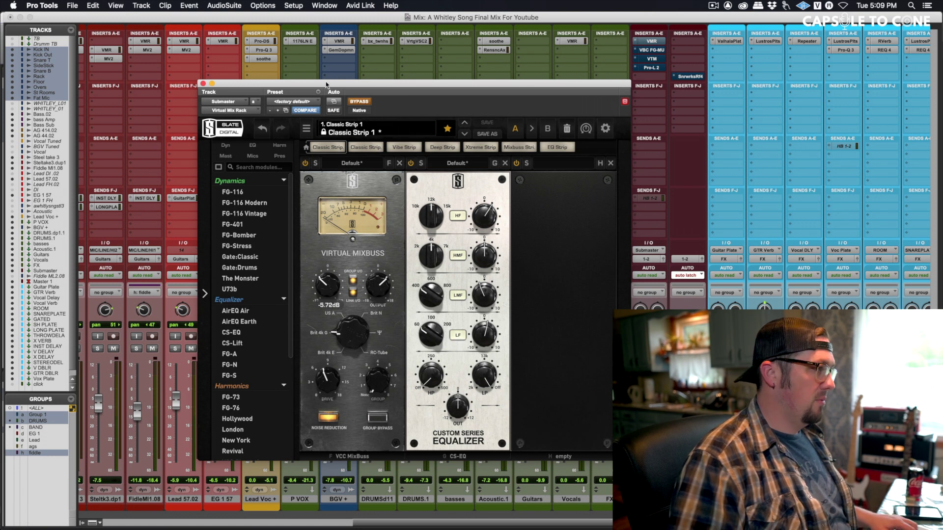
left_click(359, 101)
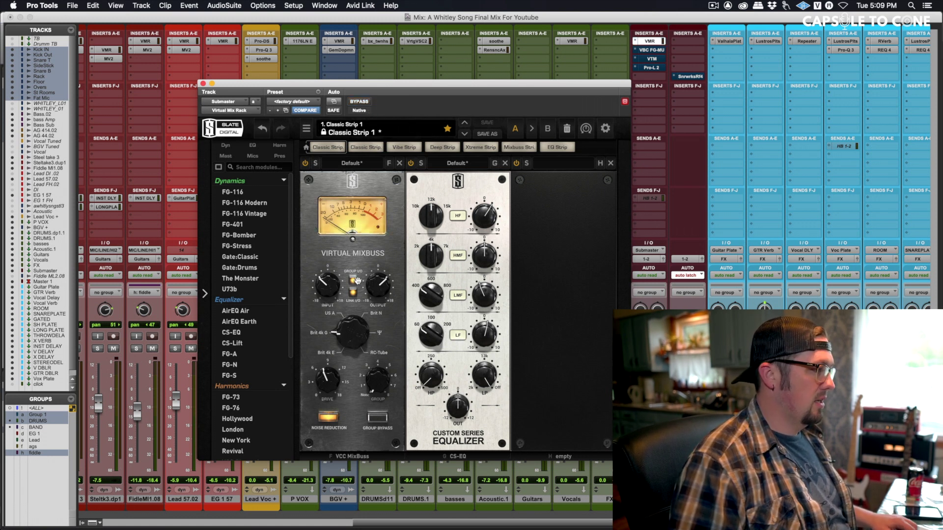
Reset the Virtual Mixbuss input to its default for comparison, restore its lower setting, and close the Virtual Mix Rack.
left_click(330, 293, "alt")
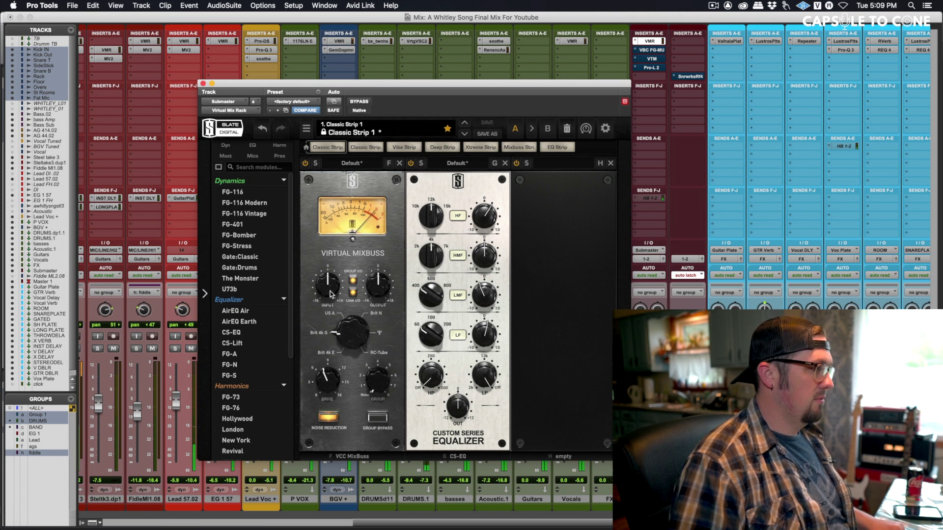
left_click(330, 294)
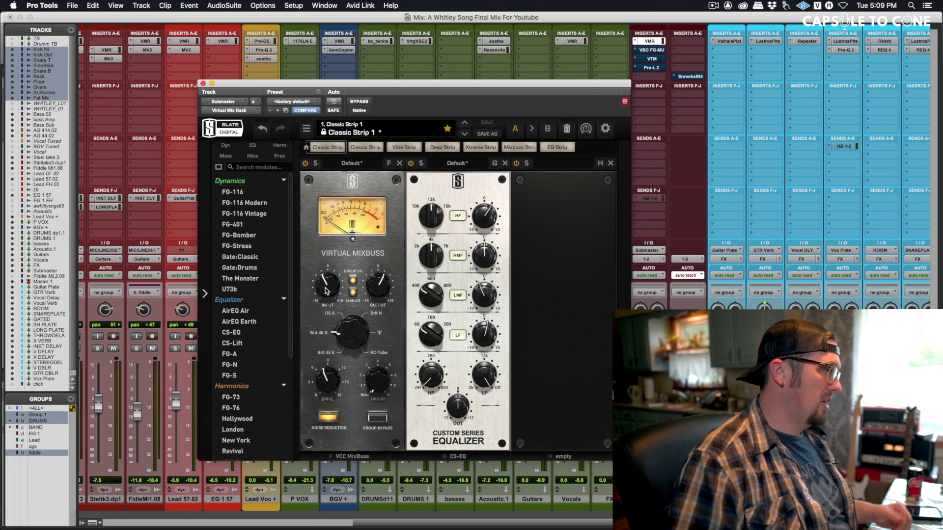
left_click(326, 290)
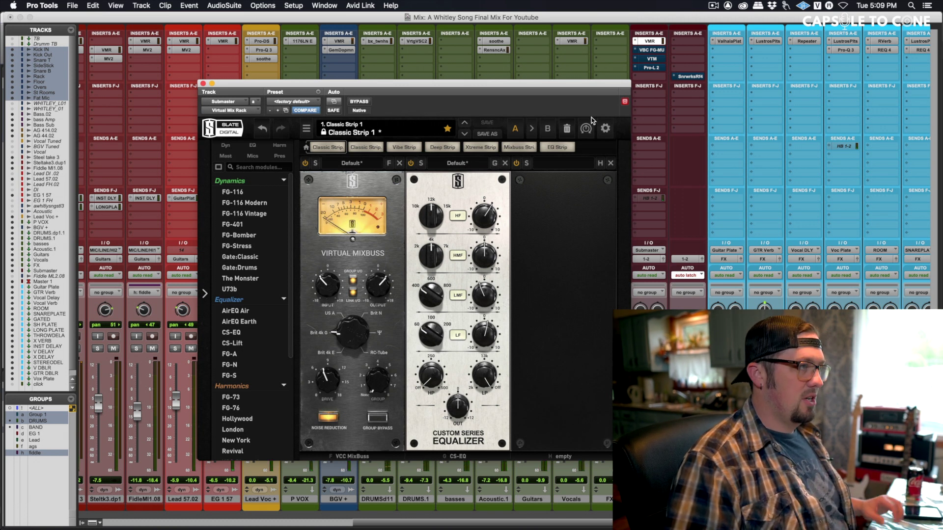
left_click(202, 84)
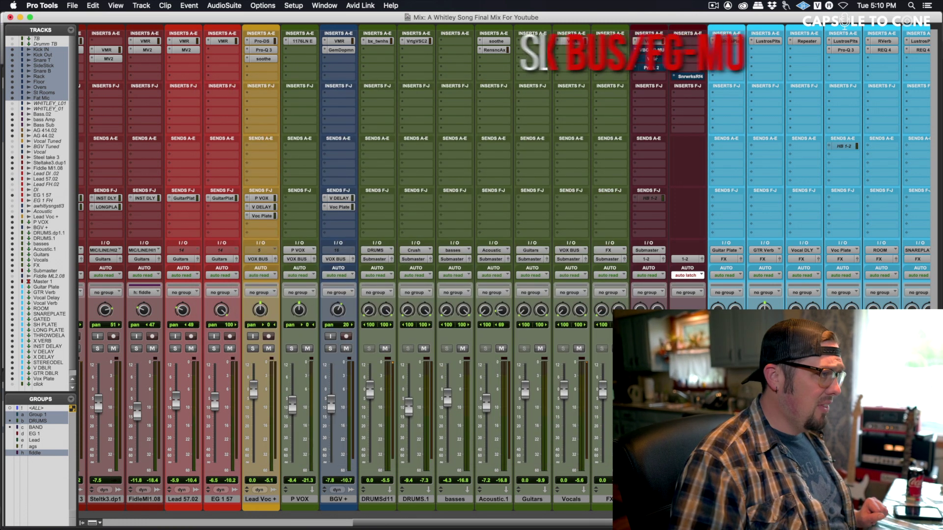
Compare the mix with the Submaster's VBC FG-MU compressor bypassed and active, leaving it active and closing its window.
left_click(652, 51)
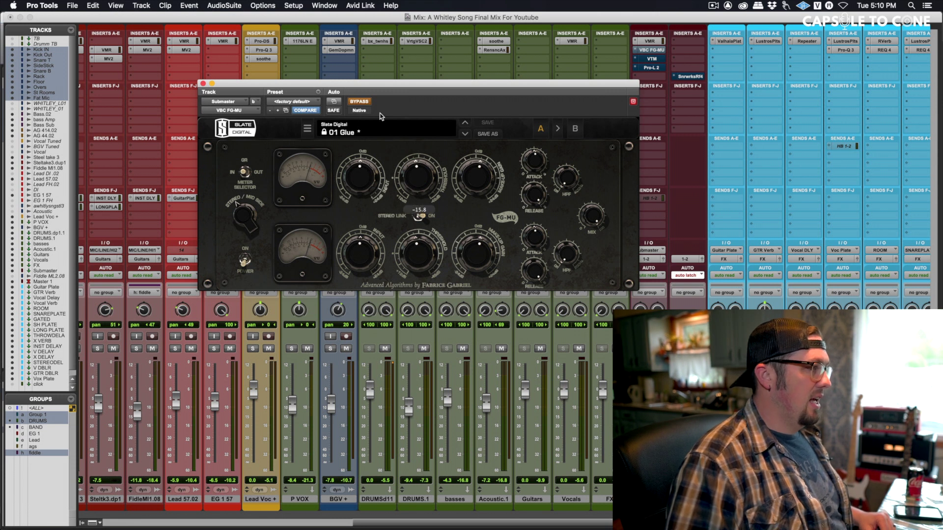
left_click(358, 101)
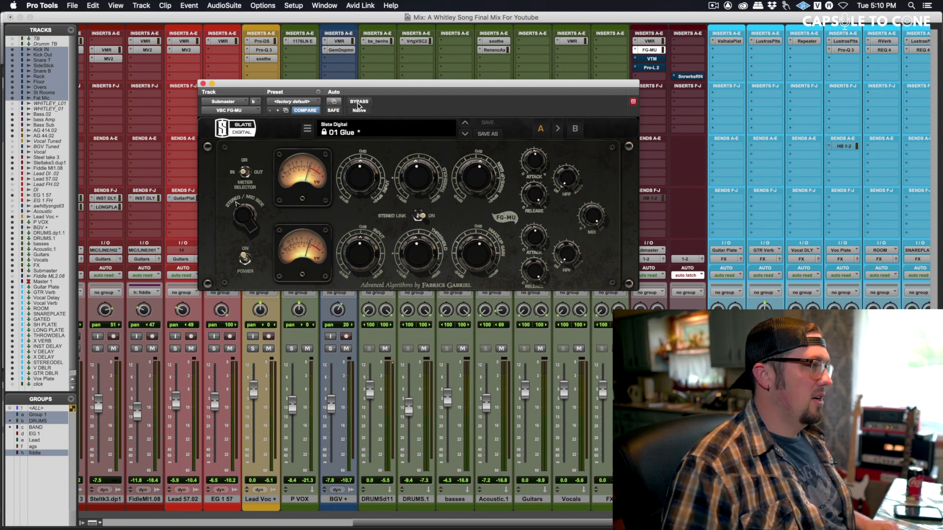
left_click(358, 102)
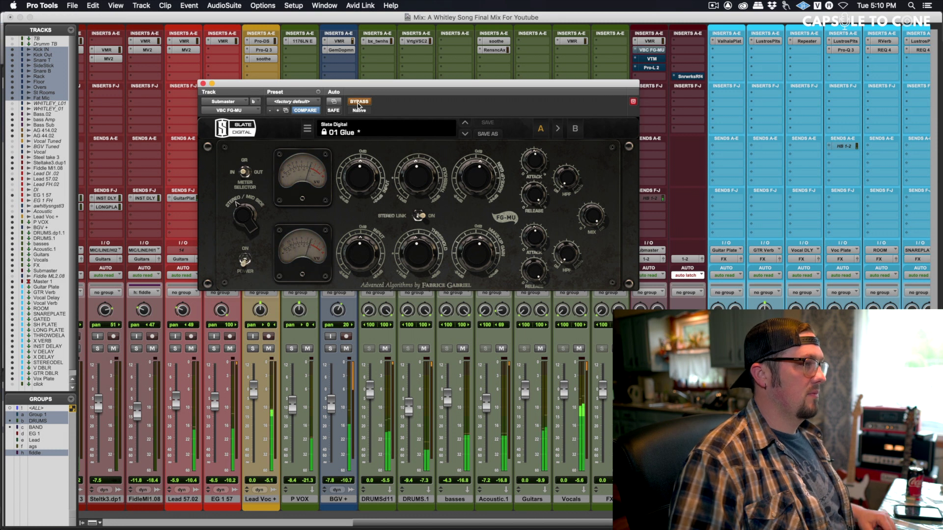
left_click(358, 102)
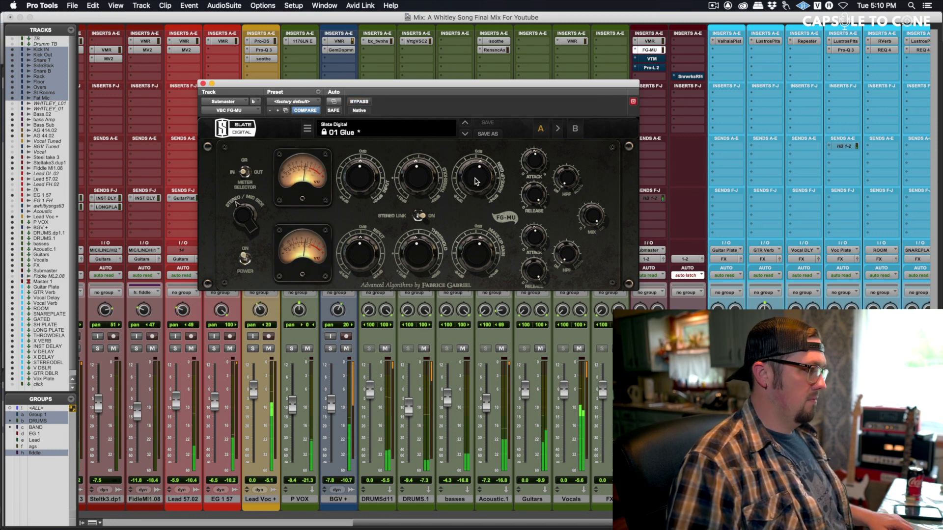
mouse_move(476, 181)
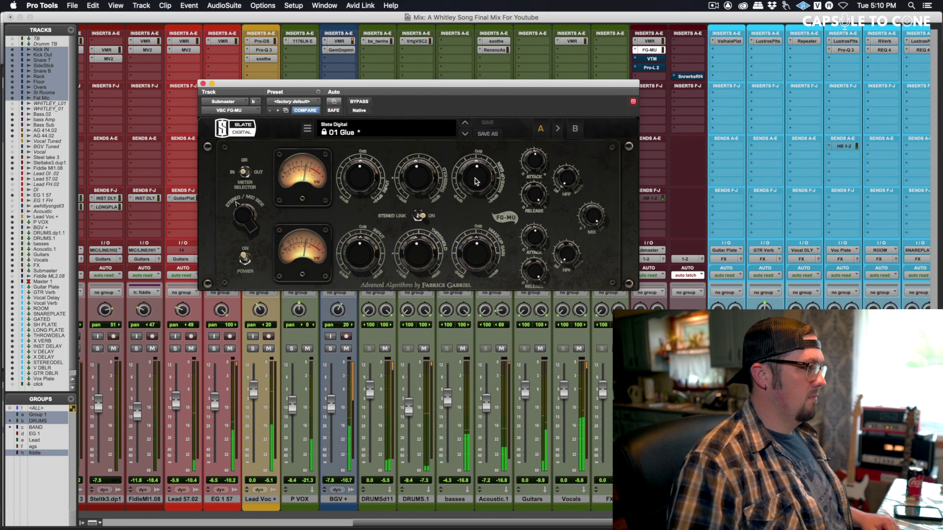
mouse_move(417, 178)
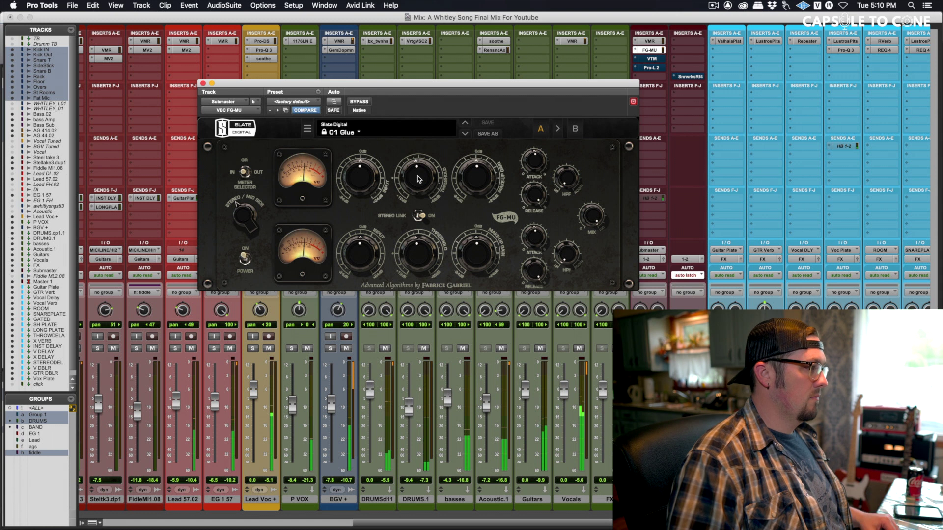
left_click(203, 84)
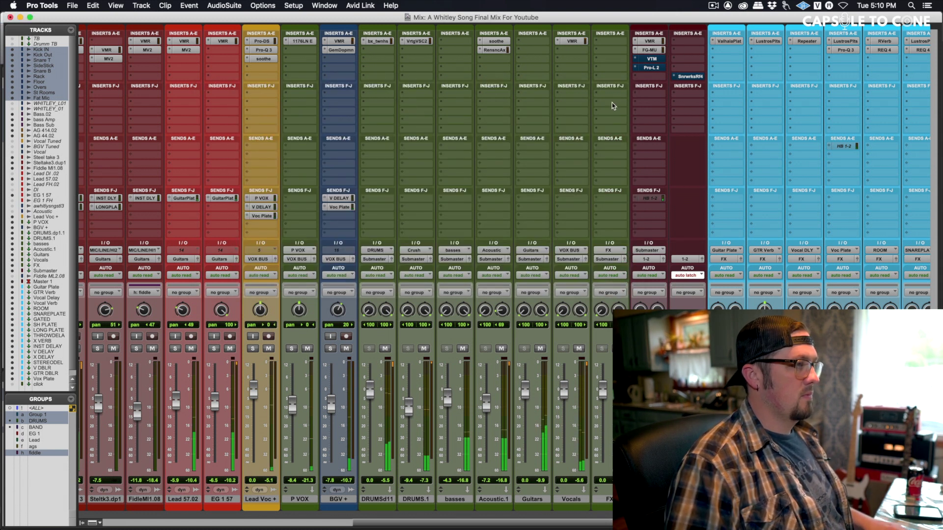
Open the Submaster's Virtual Tape Machines plug-in and move its window clear of the insert slots.
left_click(651, 58)
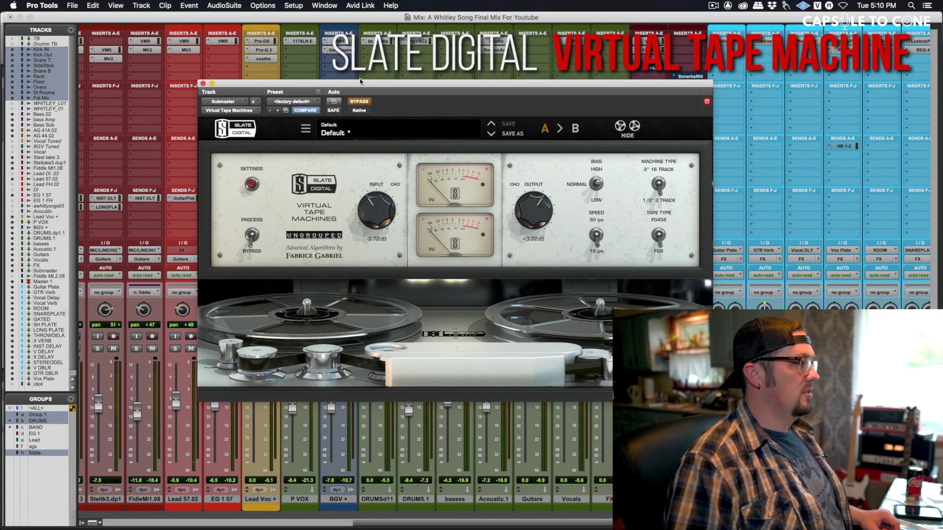
left_click_drag(361, 89, 304, 103)
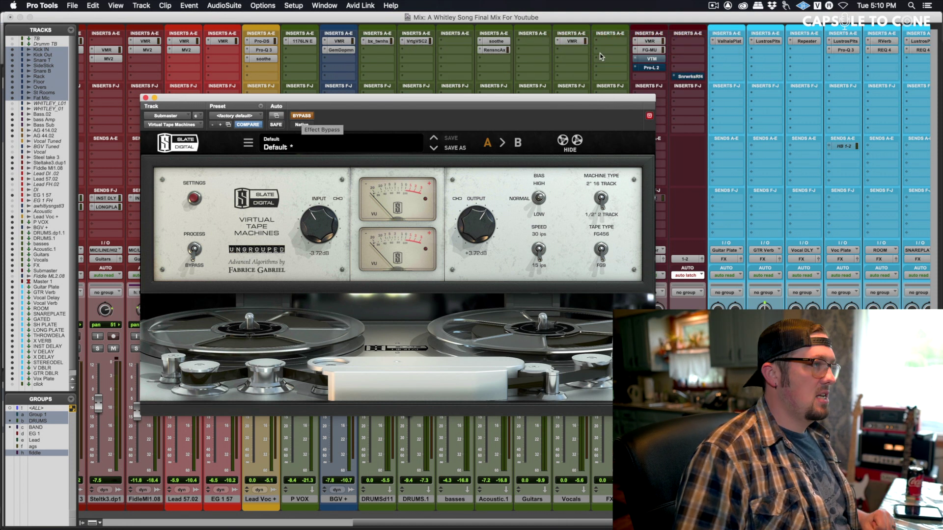
Insert the Softube Tape plug-in in the first insert slot of Master 1, and remove it again.
left_click(686, 41)
mouse_move(698, 42)
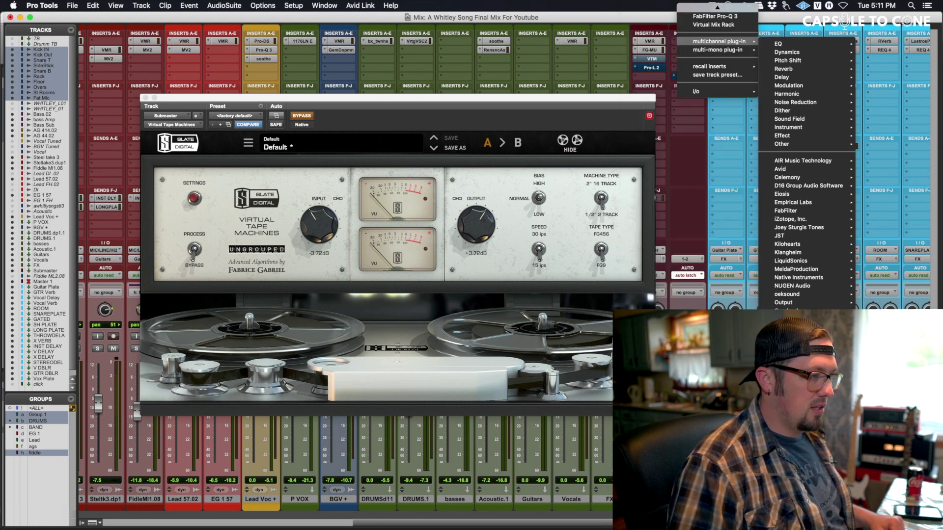
left_click(712, 353)
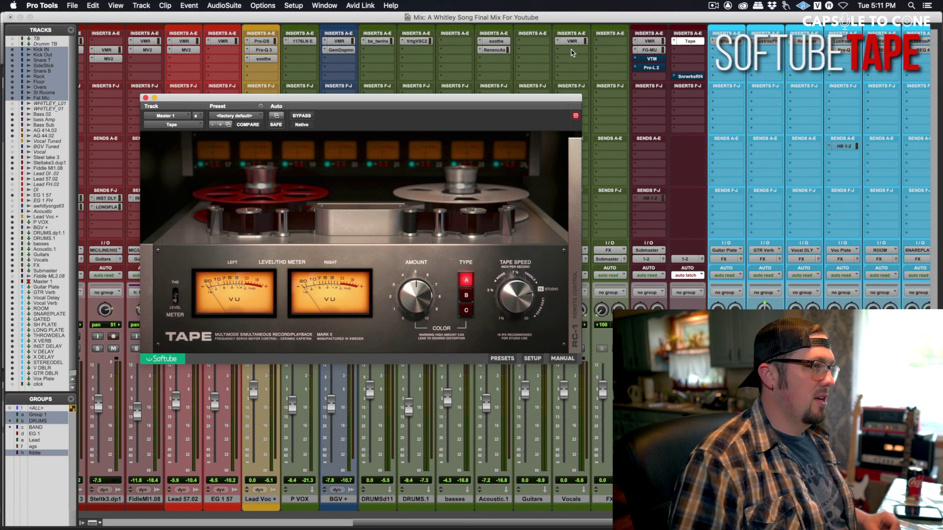
left_click(672, 32)
left_click(694, 12)
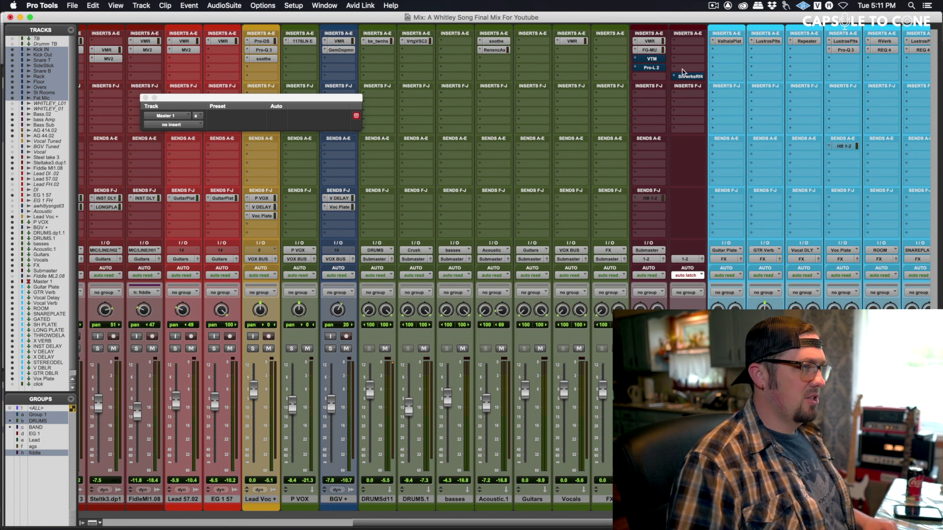
Reopen Virtual Tape Machines on the Submaster, take it out of bypass and play the mix through it.
left_click(651, 59)
left_click_drag(568, 98, 544, 28)
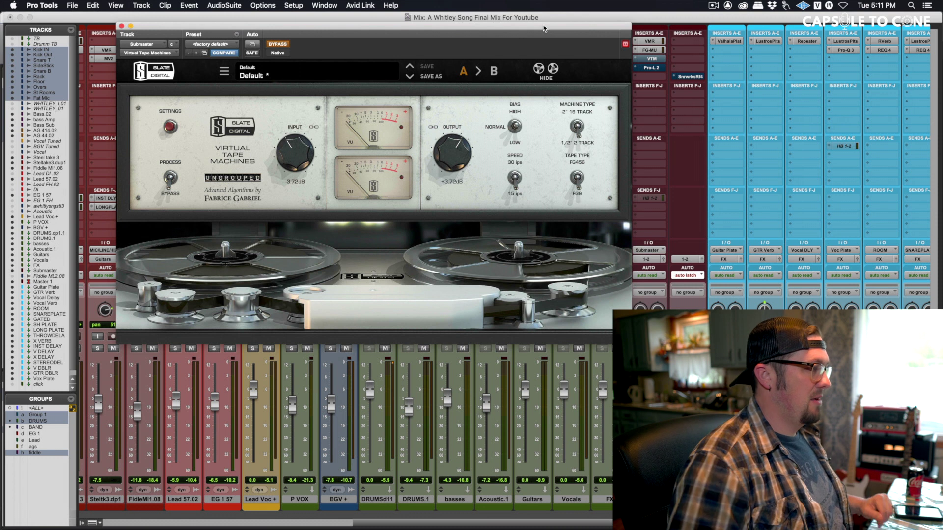
left_click(275, 44)
key("space")
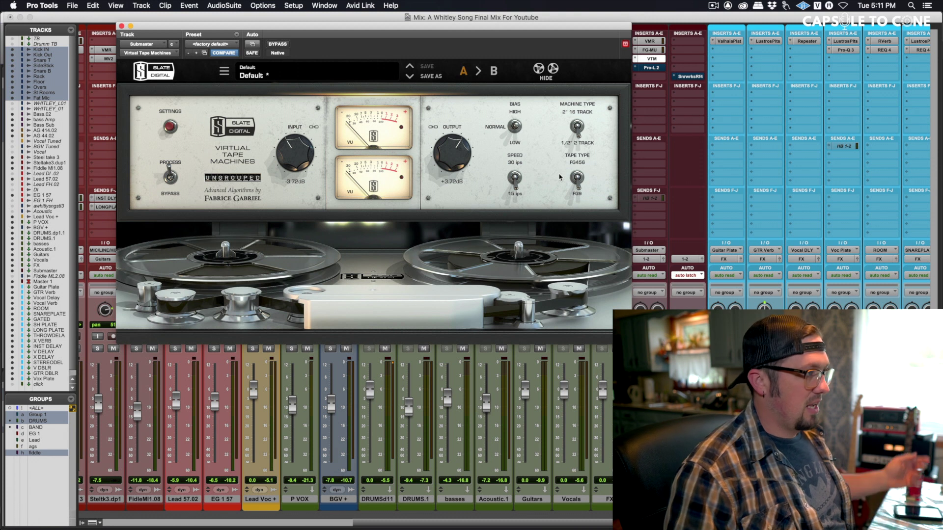
Try the 2-inch 16 Track machine type and 30 ips speed, and return to 1/2-inch 2 Track and 15 ips.
left_click(580, 129)
left_click(516, 180)
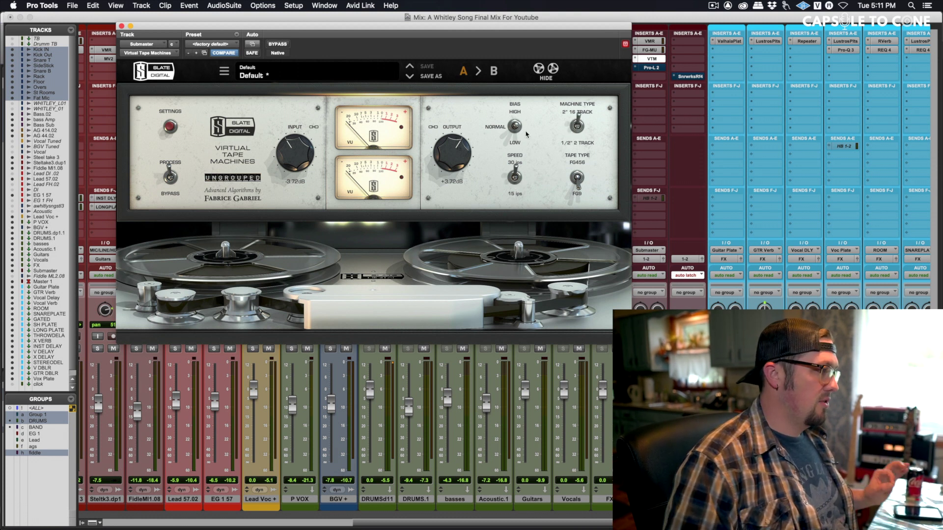
left_click(578, 128)
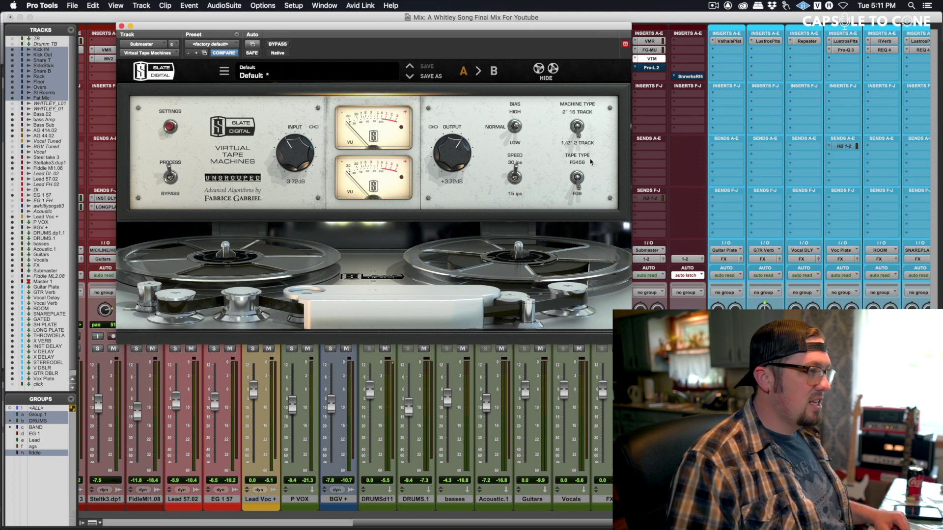
left_click(514, 180)
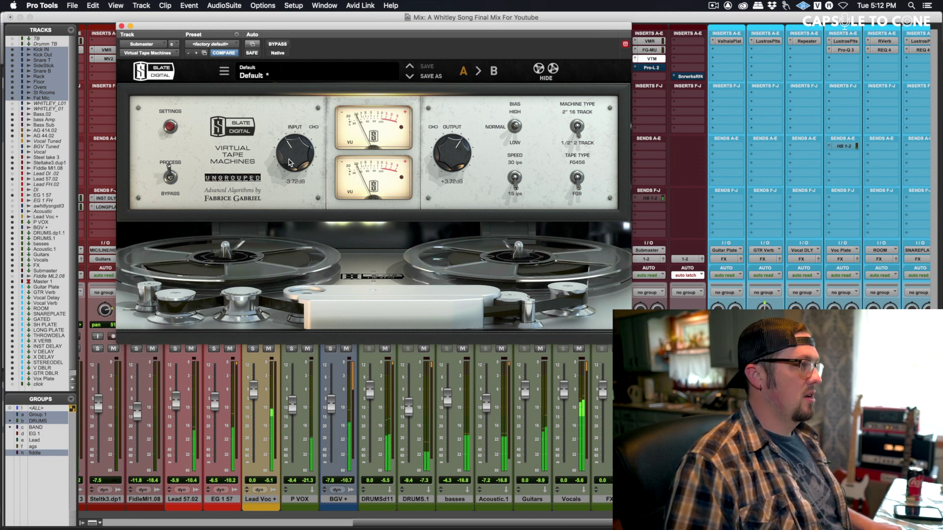
Set the Virtual Tape Machines input to -2.32 dB, check the FG-MU compressor, and close the plug-in window.
mouse_move(292, 161)
left_mouse_down()
mouse_move(291, 96)
mouse_move(297, 132)
mouse_move(287, 186)
mouse_move(290, 169)
left_mouse_up()
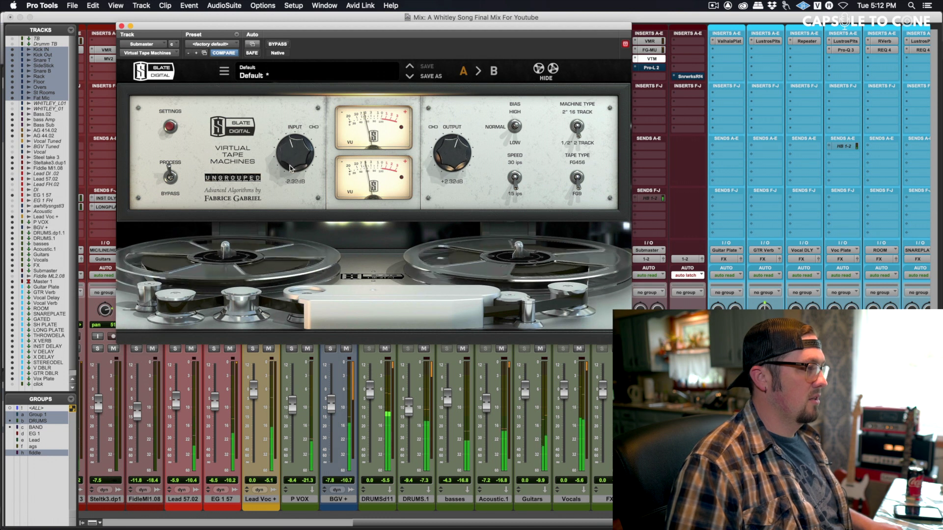
left_click(648, 50)
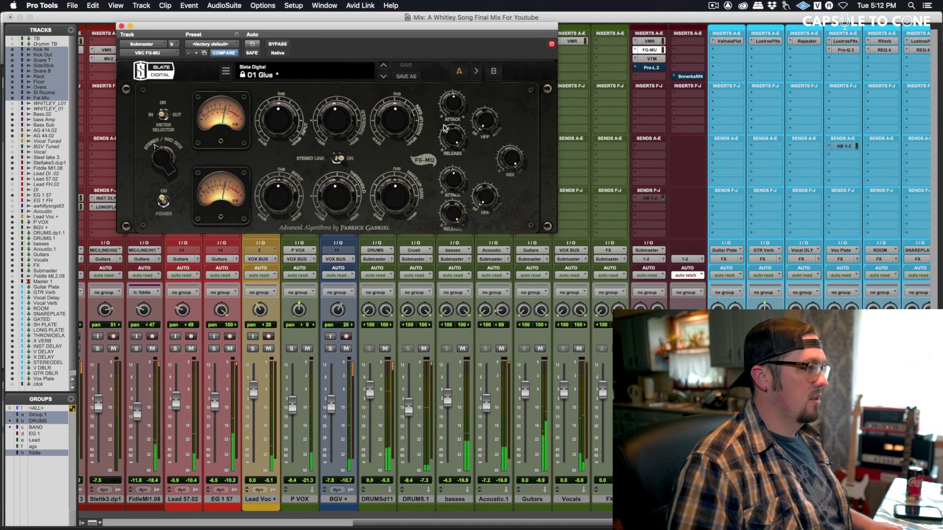
mouse_move(391, 123)
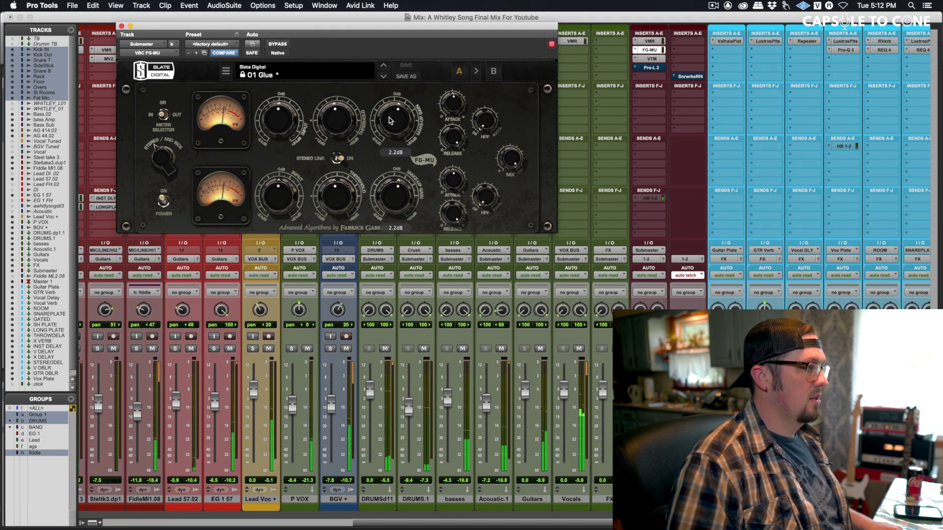
left_click(651, 59)
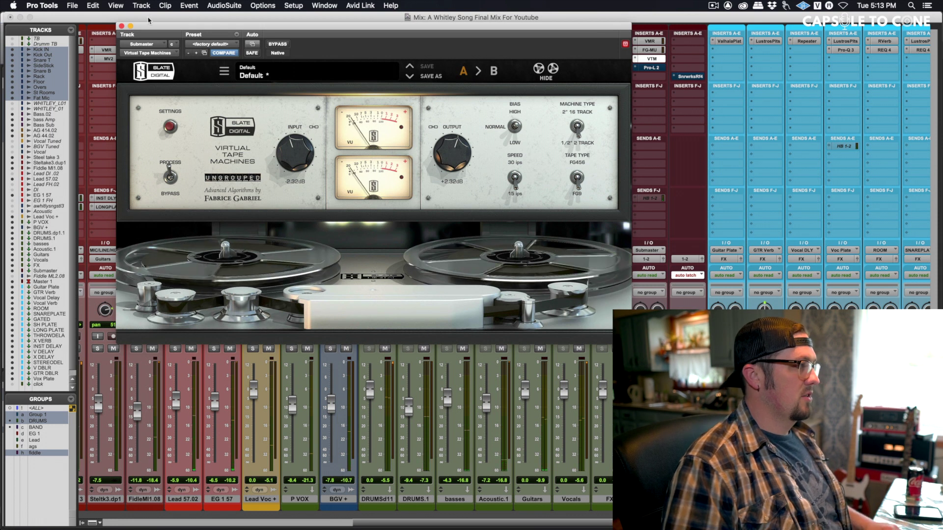
left_click(122, 26)
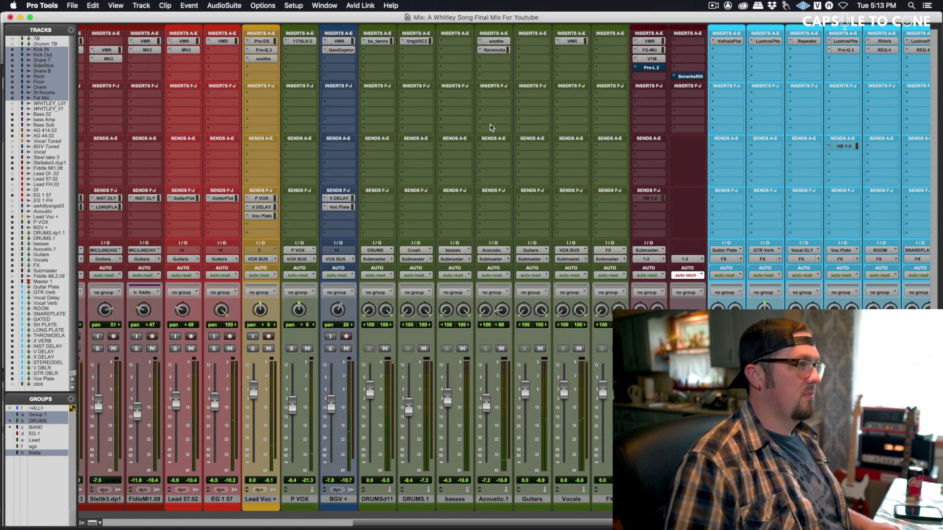
Open the Sonarworks Reference 4 plug-in on Master 1 and take it out of bypass.
left_click(655, 74)
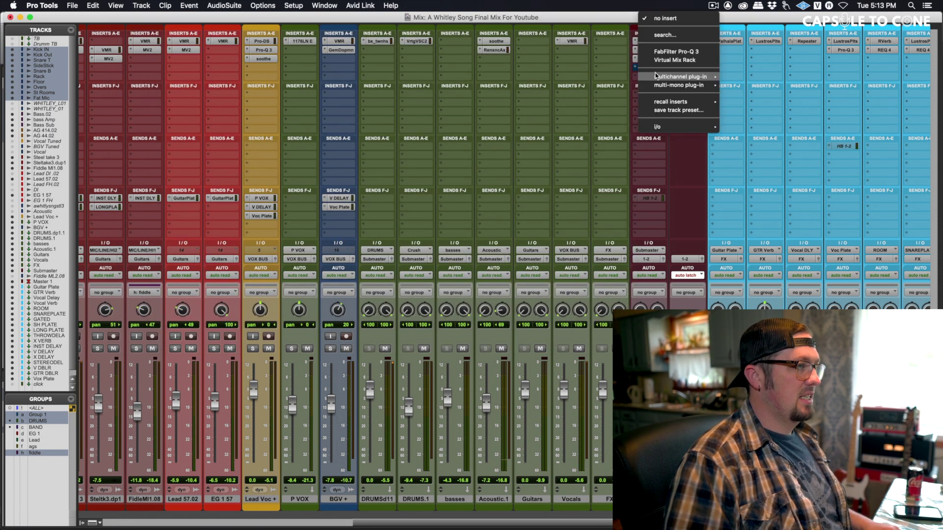
left_click(617, 78)
left_click(686, 77)
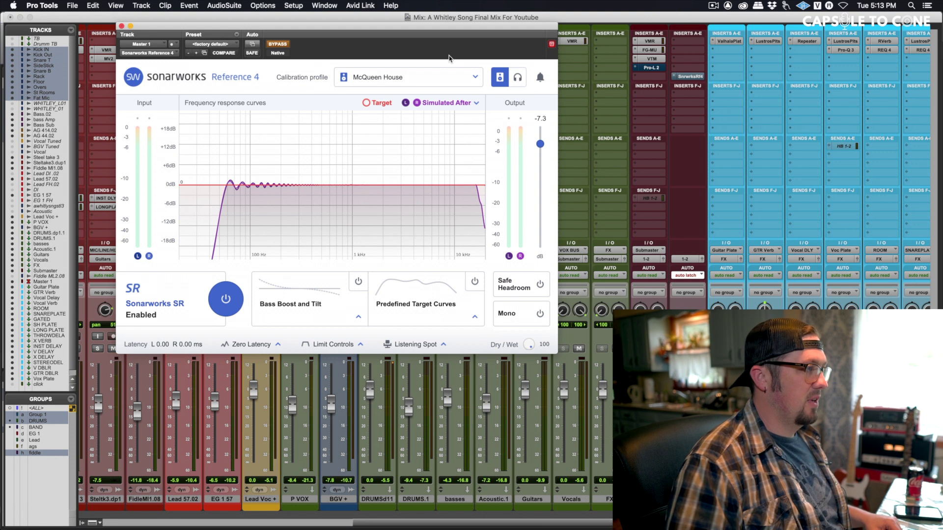
left_click(285, 45)
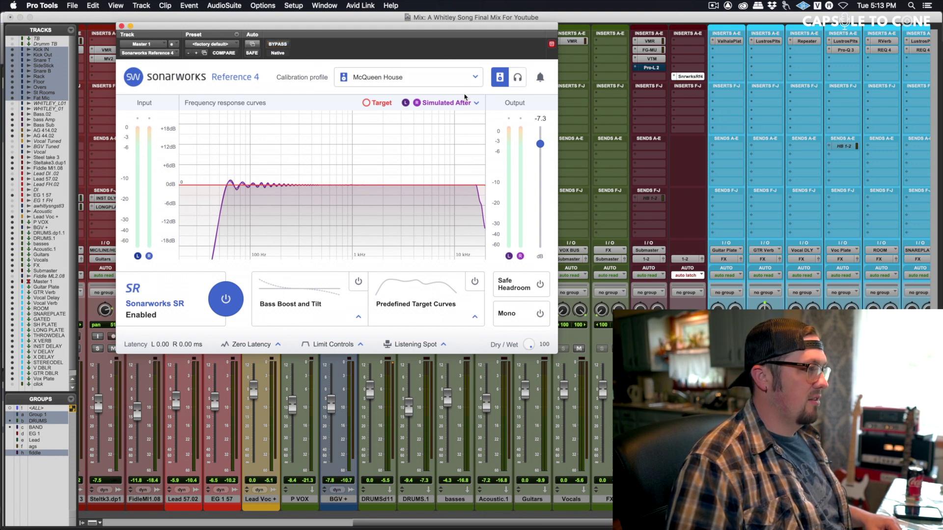
Display the Before and Correction curves in the Sonarworks frequency response graph.
left_click(480, 104)
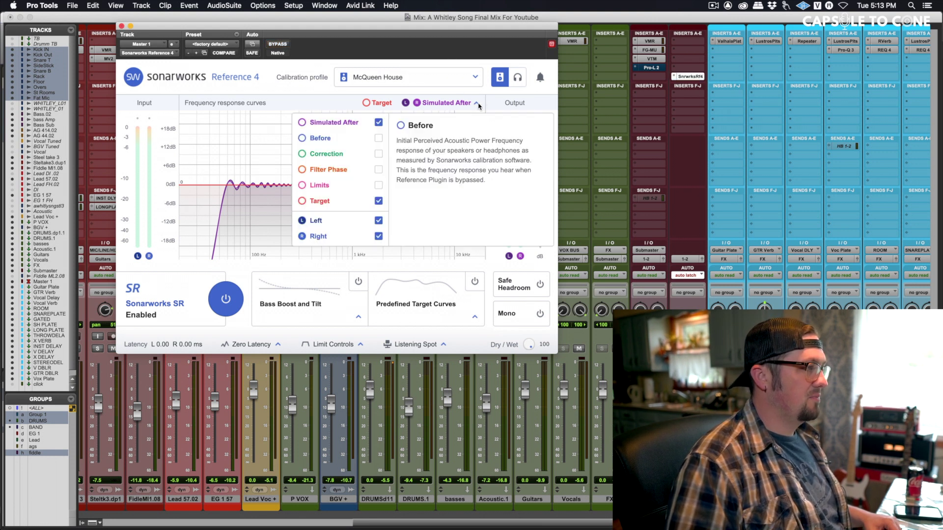
left_click(302, 155)
left_click(301, 138)
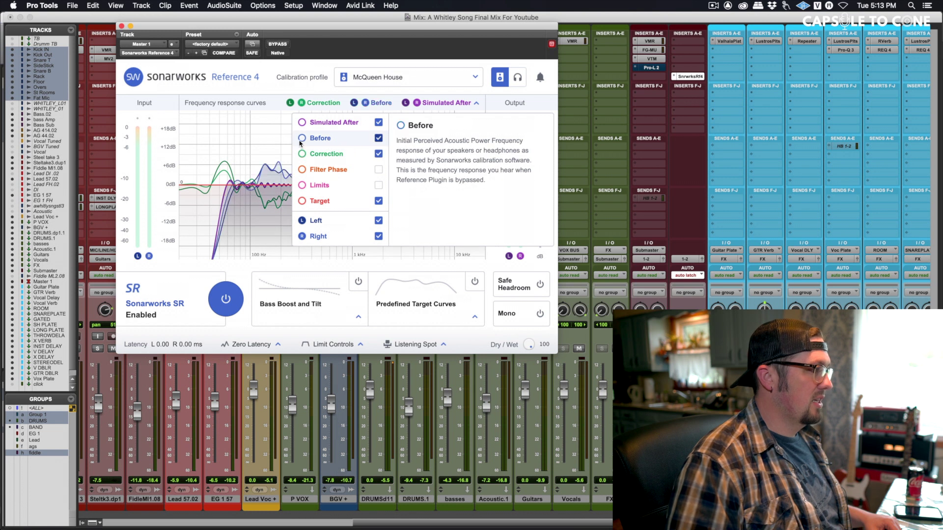
left_click(324, 93)
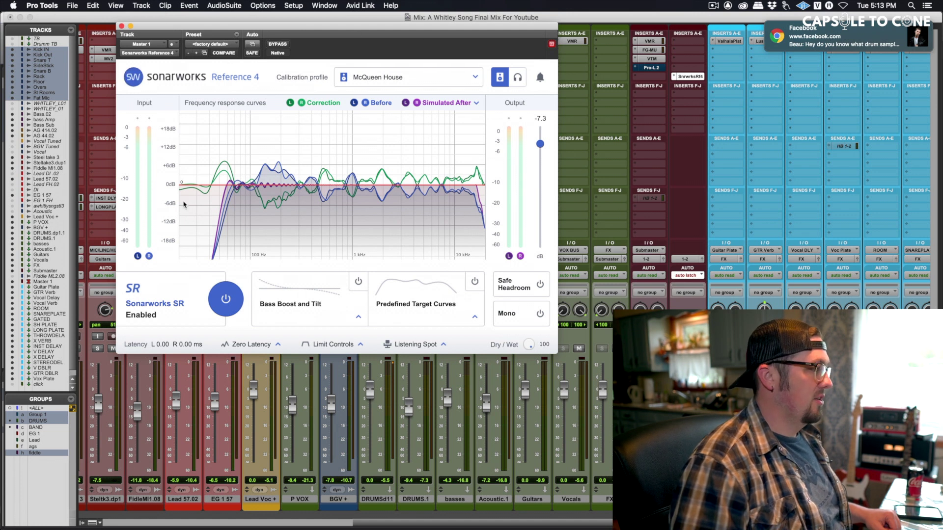
Switch off Sonarworks SR processing, put the plug-in back in bypass and close its window.
left_click(231, 289)
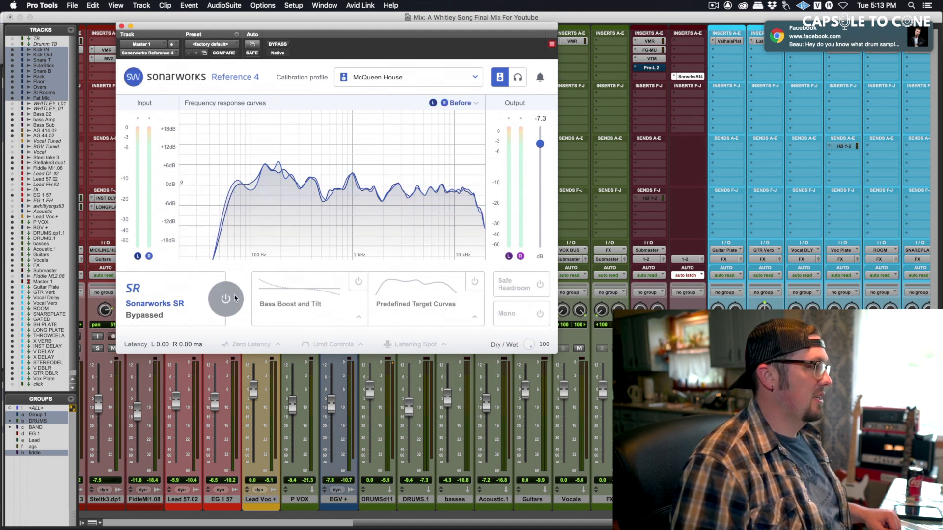
left_click(281, 43)
left_click(122, 26)
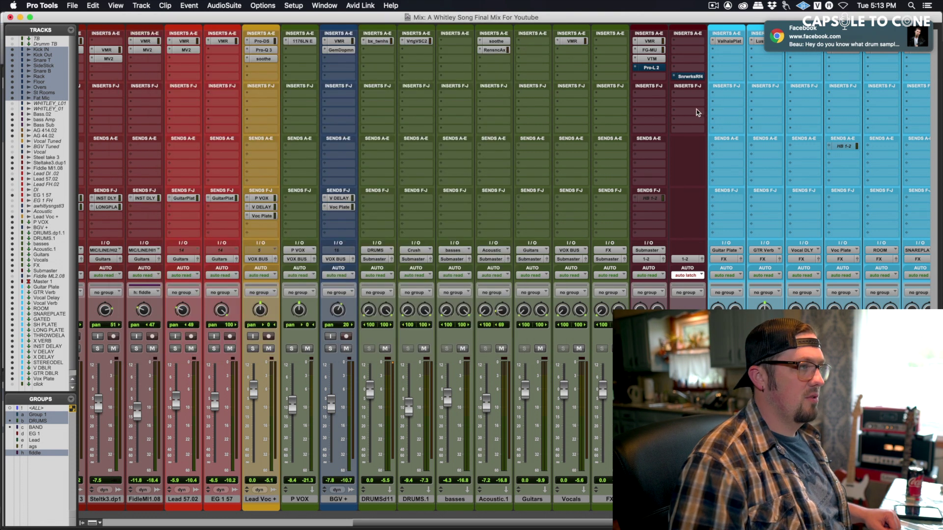
Open the FabFilter Pro-L 2 limiter on the Submaster and move its window clear of the insert slots.
left_click(652, 68)
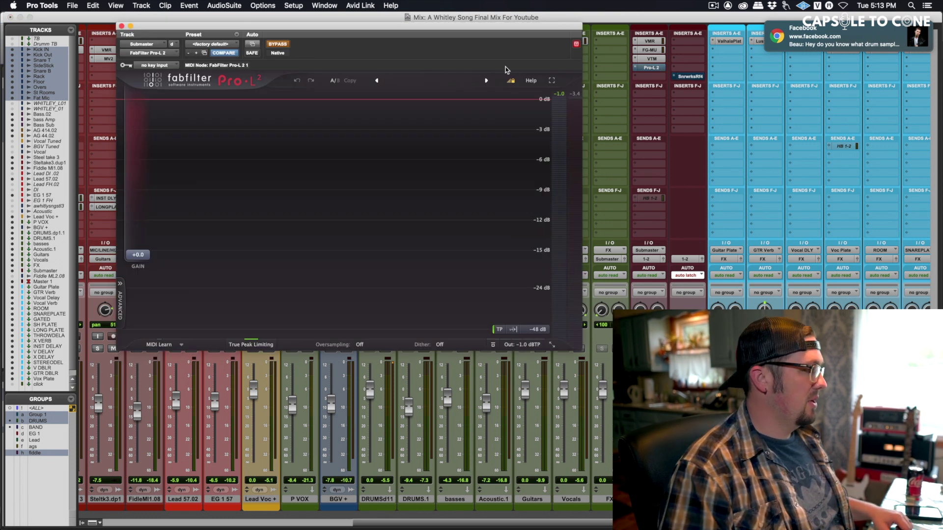
mouse_move(2, 500)
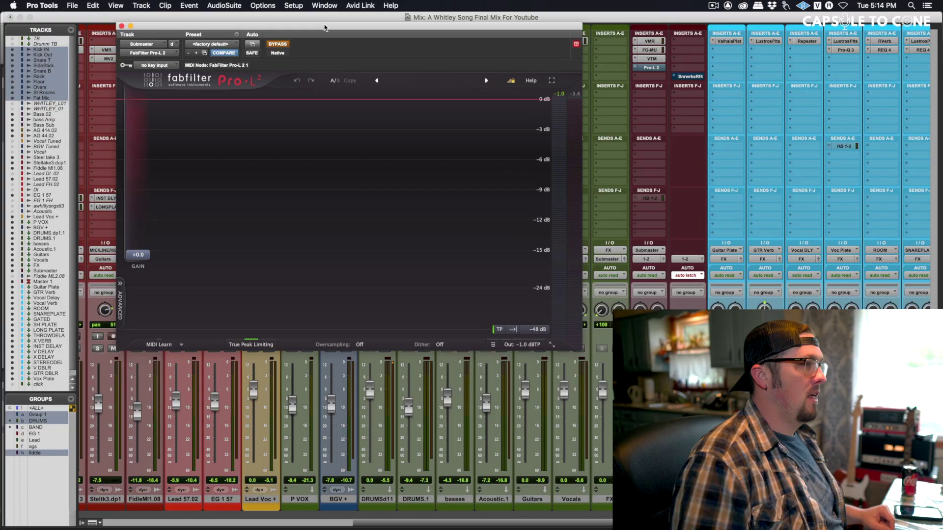
left_click_drag(313, 30, 434, 88)
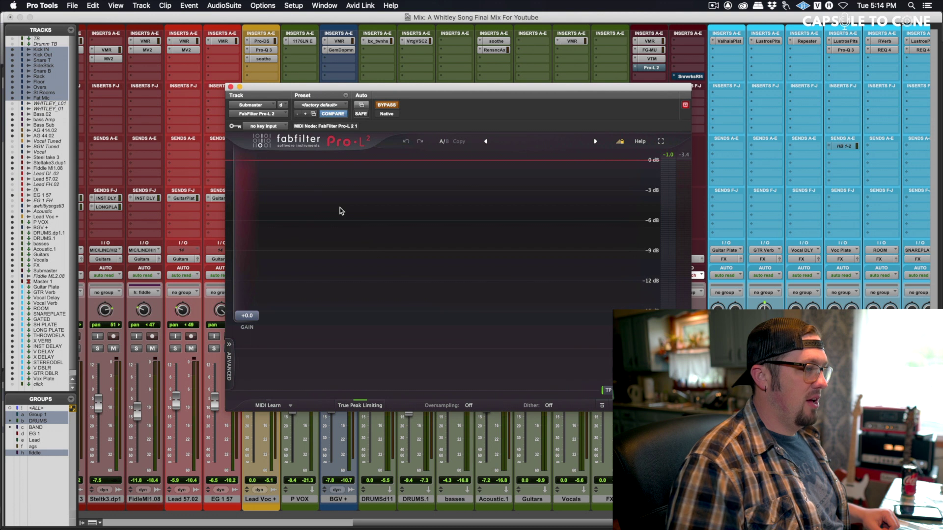
mouse_move(247, 316)
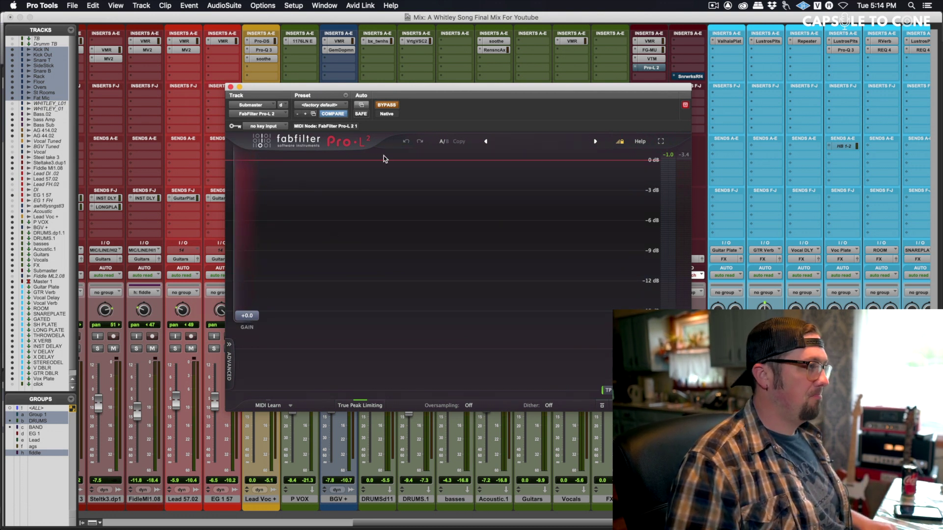
Take Pro-L 2 out of bypass, and raise its gain to +1.83 dB while playing the mix through it.
left_click(386, 105)
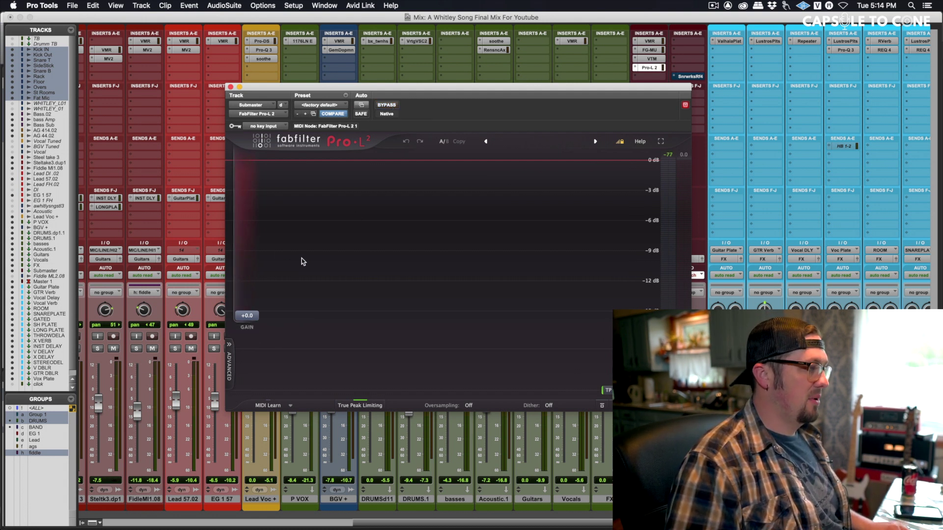
scroll(251, 315, "up", 2)
key("space")
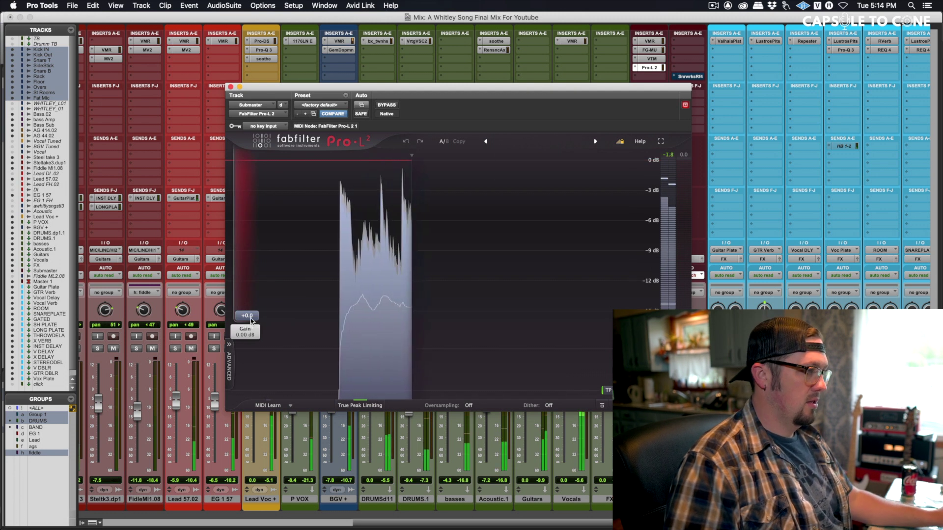
left_click_drag(252, 314, 251, 309)
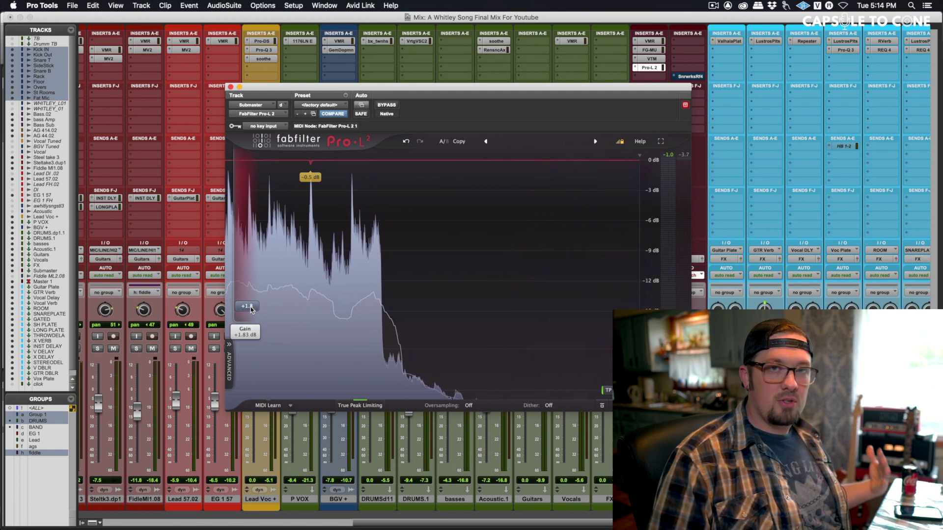
key("space")
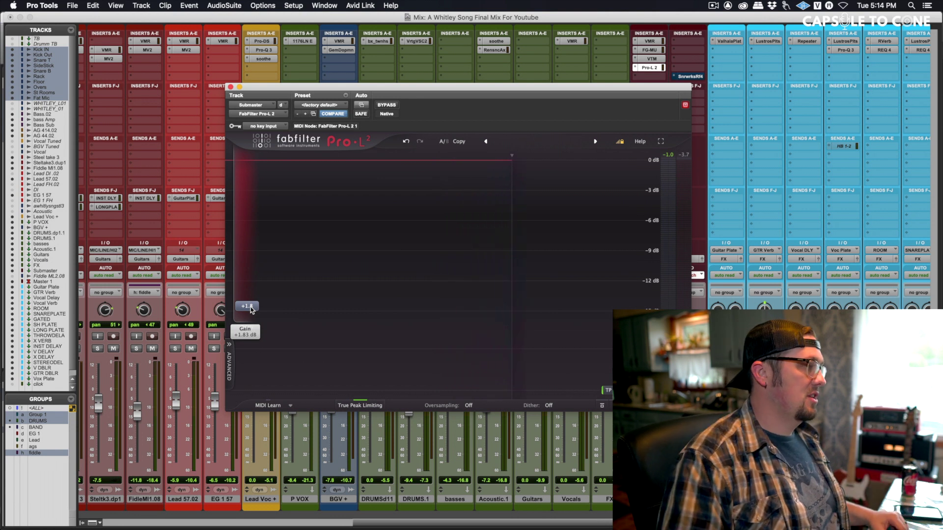
Reset the Pro-L 2 gain to 0 dB, bypass the limiter on the Submaster and close its window.
double_click(248, 306)
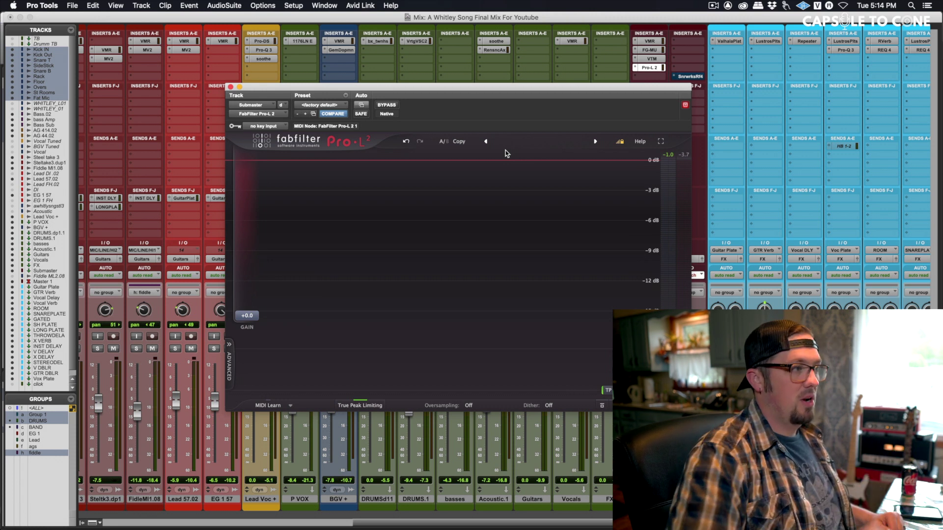
right_click(656, 69)
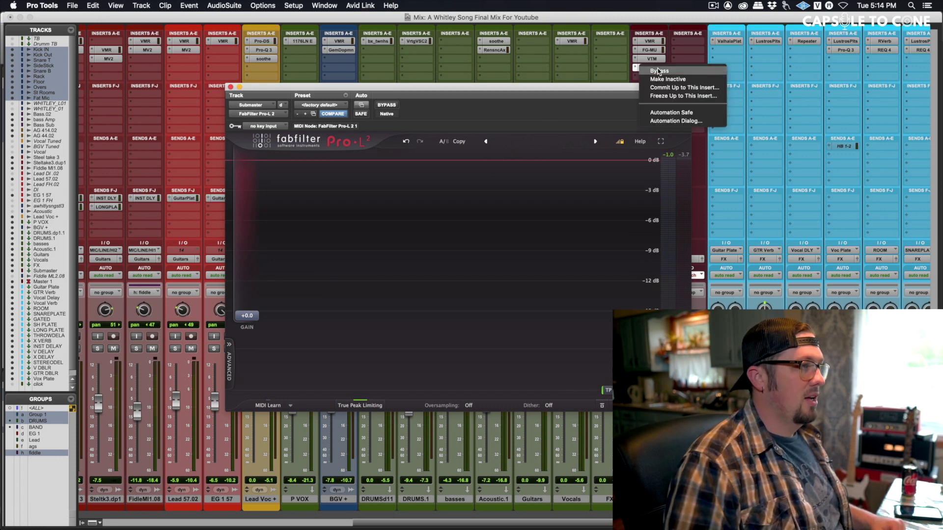
left_click(659, 71)
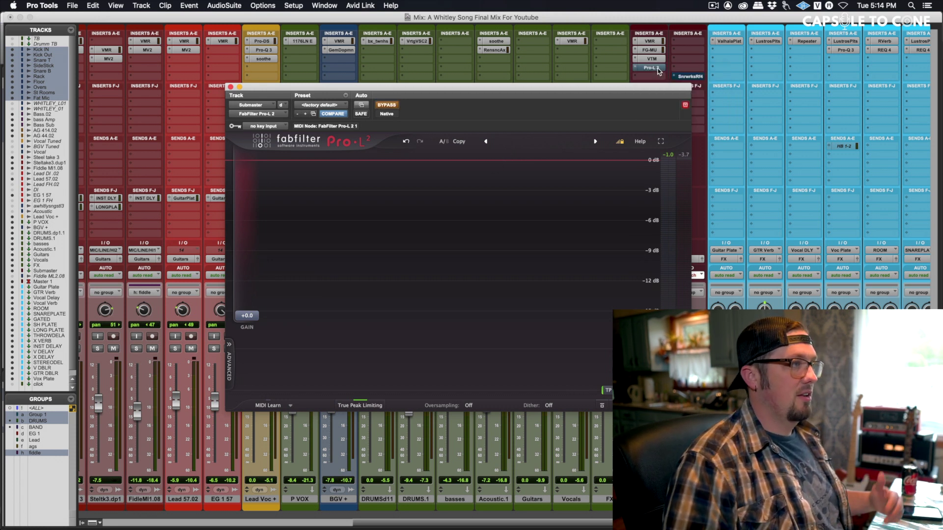
left_click(230, 87)
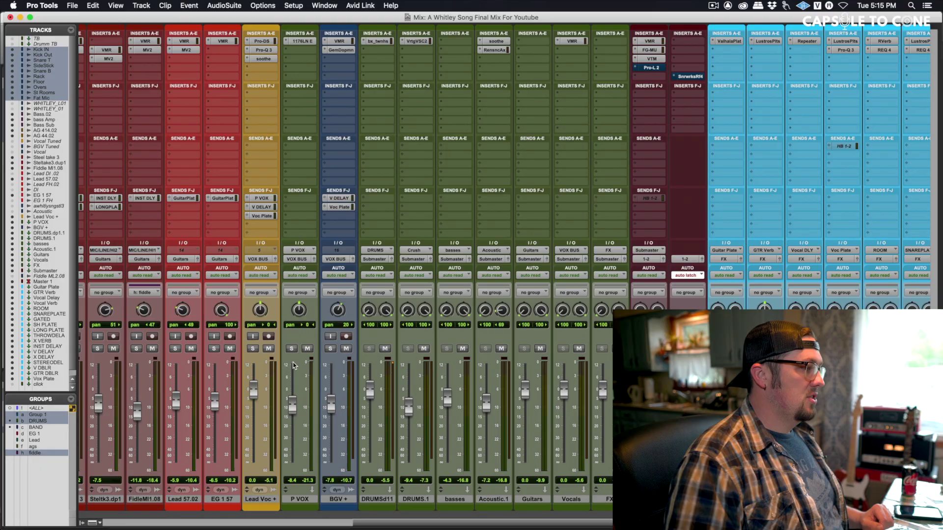
Select the submix tracks from DRUMSd11 through FX in the mixer.
left_click(377, 499)
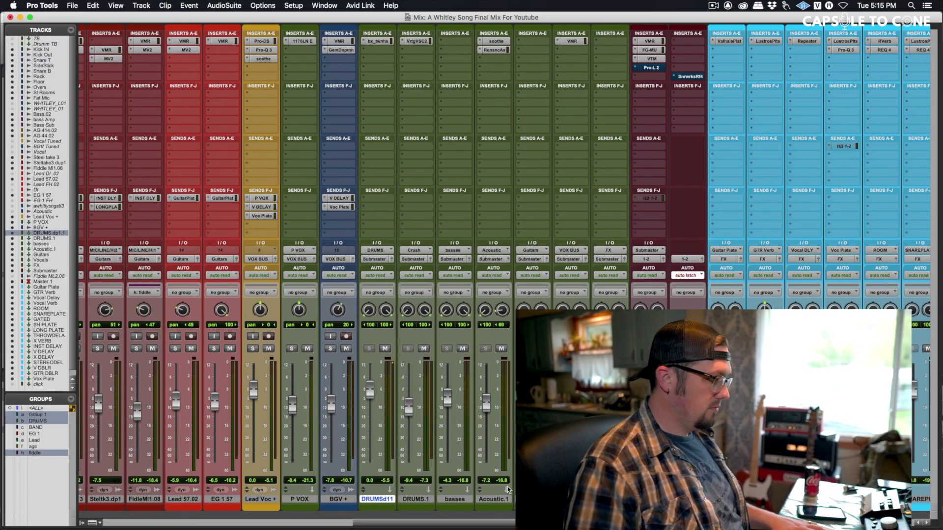
left_click(616, 499, "shift")
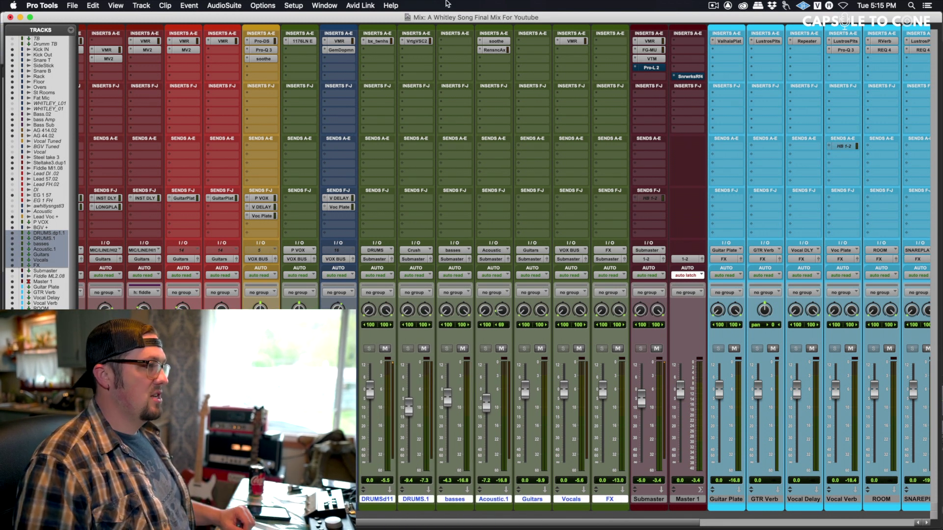
left_click(480, 146)
left_click(430, 116)
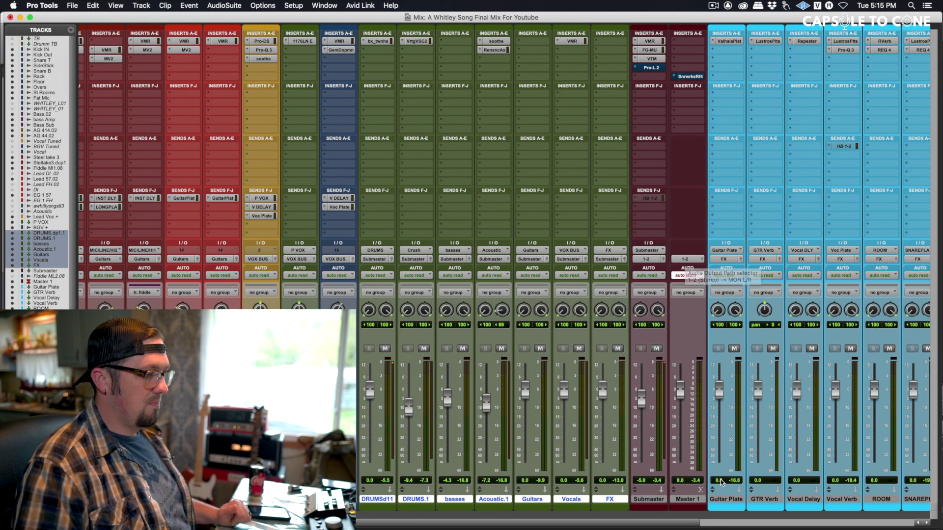
Select all the effects return tracks from Guitar Plate through Vox Plate.
left_click(726, 499)
scroll(728, 500, "right", 6)
scroll(639, 393, "right", 8)
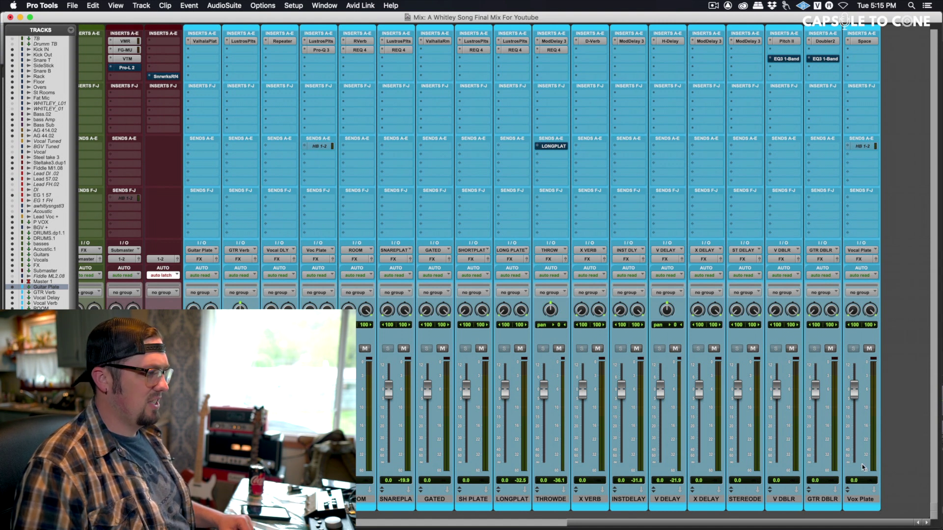
left_click(861, 500, "shift")
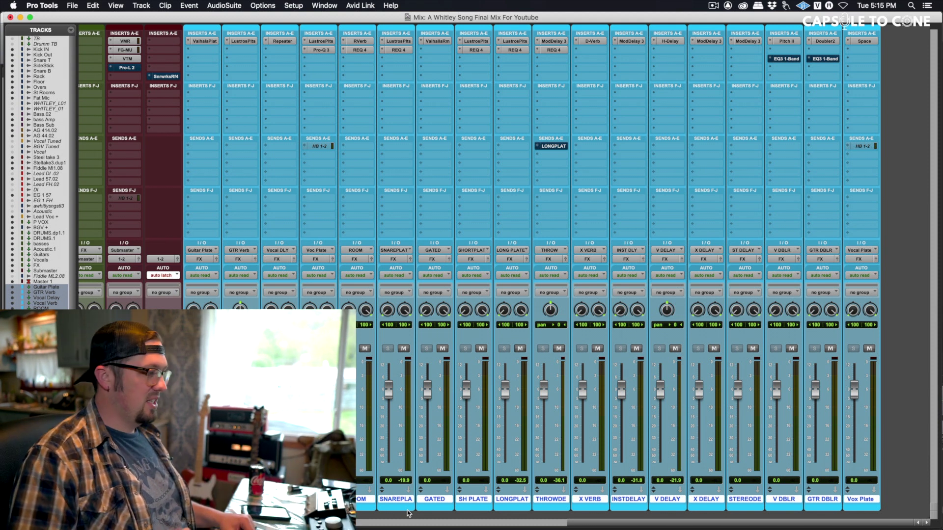
Look over the first insert effects on the Guitar Plate, GTR Verb and Vocal Delay tracks.
left_click(204, 43)
left_click(204, 42)
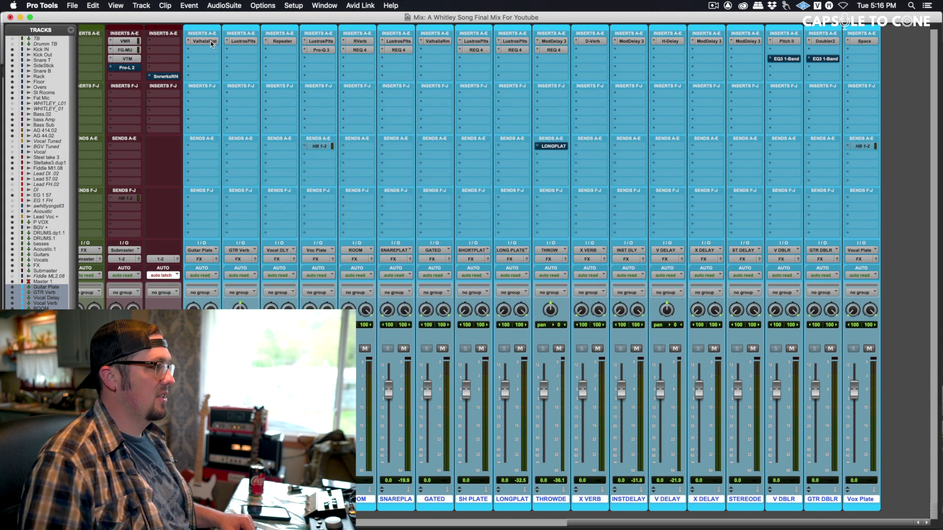
left_click(252, 43)
left_click(251, 42)
left_click(280, 43)
left_click(280, 42)
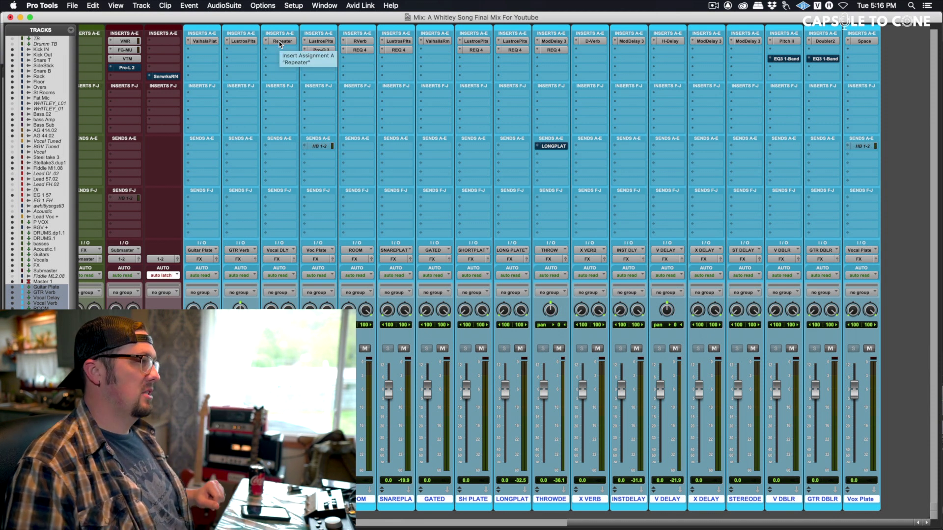
Open the RVerb plug-in on the ROOM track to view its reverb settings, and close it.
left_click(358, 42)
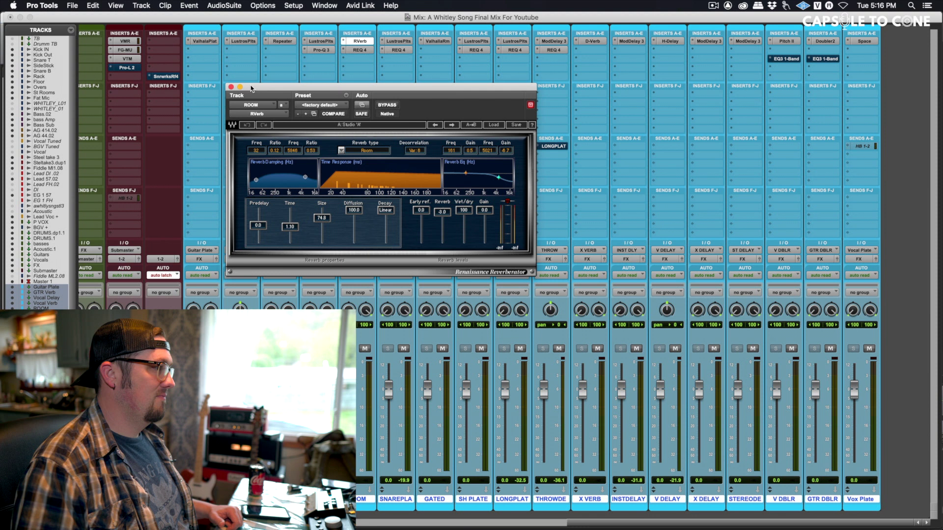
left_click(231, 87)
left_click(360, 41)
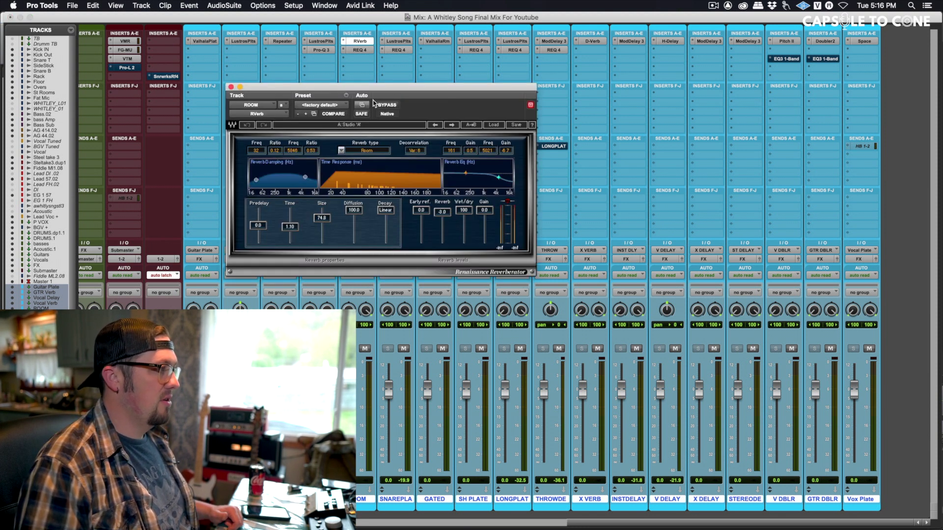
left_click(231, 87)
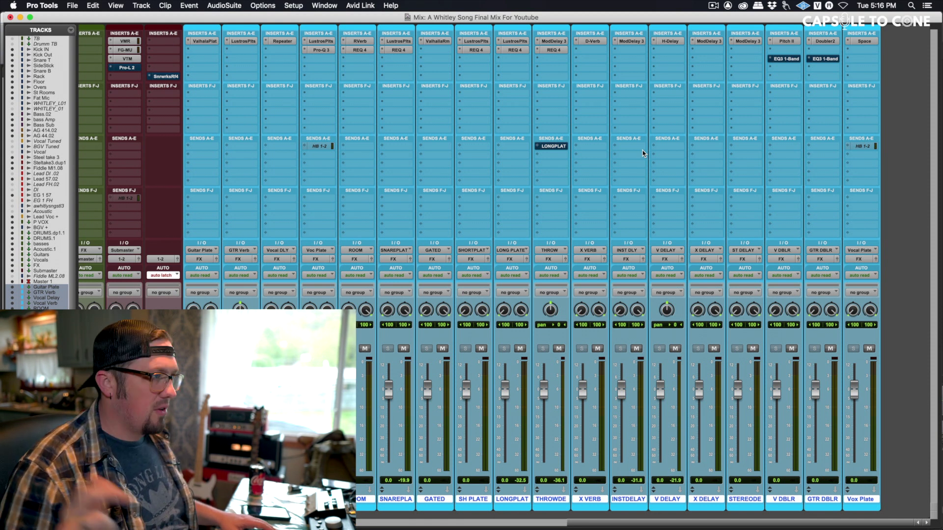
Look over the mixer's channel strips from the effects returns back to the drum tracks.
scroll(510, 281, "left", 5)
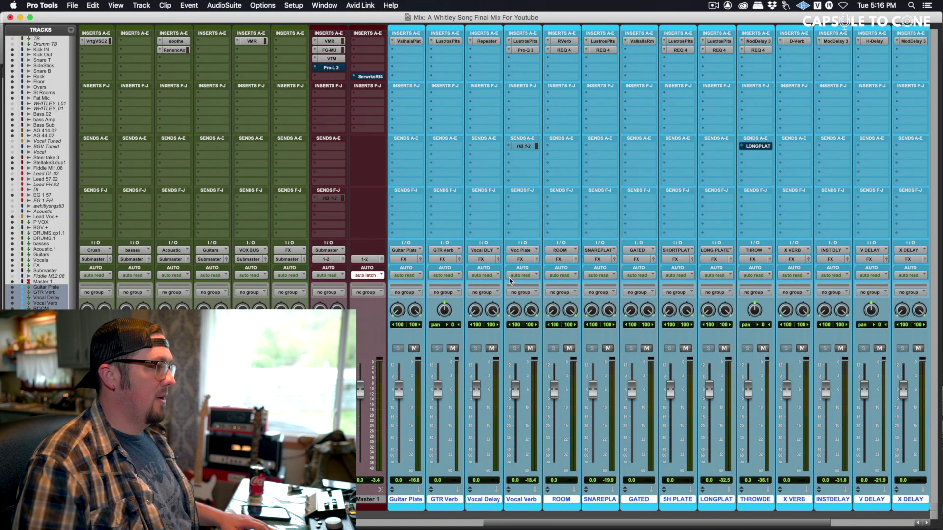
scroll(511, 280, "left", 7)
scroll(673, 359, "right", 2)
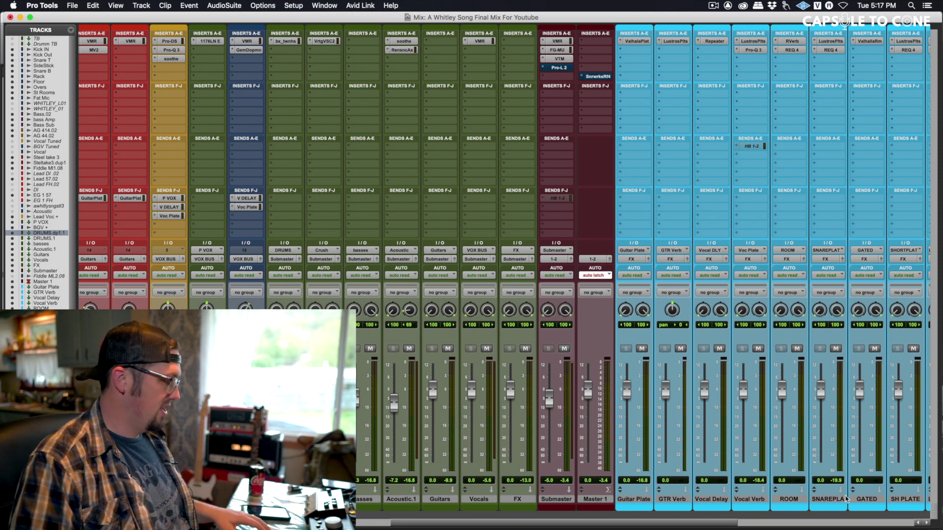
scroll(922, 452, "right", 5)
scroll(921, 453, "right", 4)
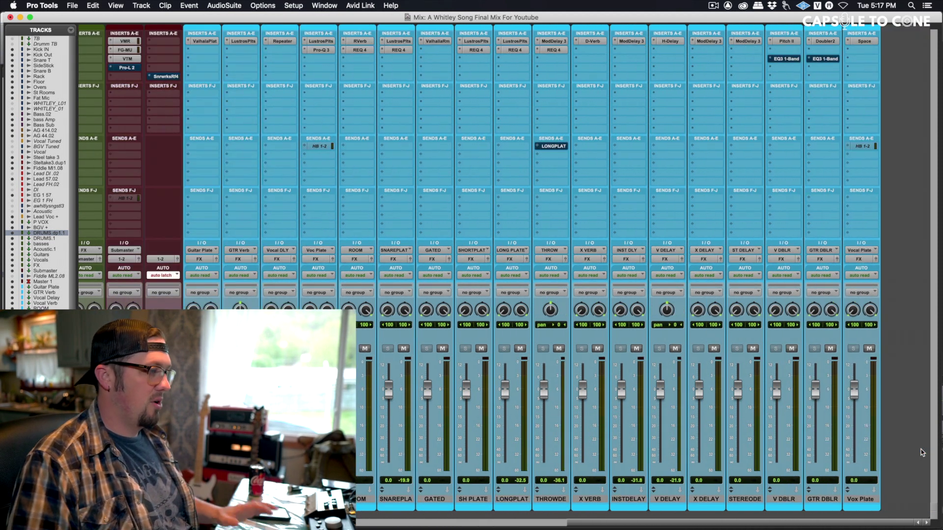
scroll(906, 507, "left", 10)
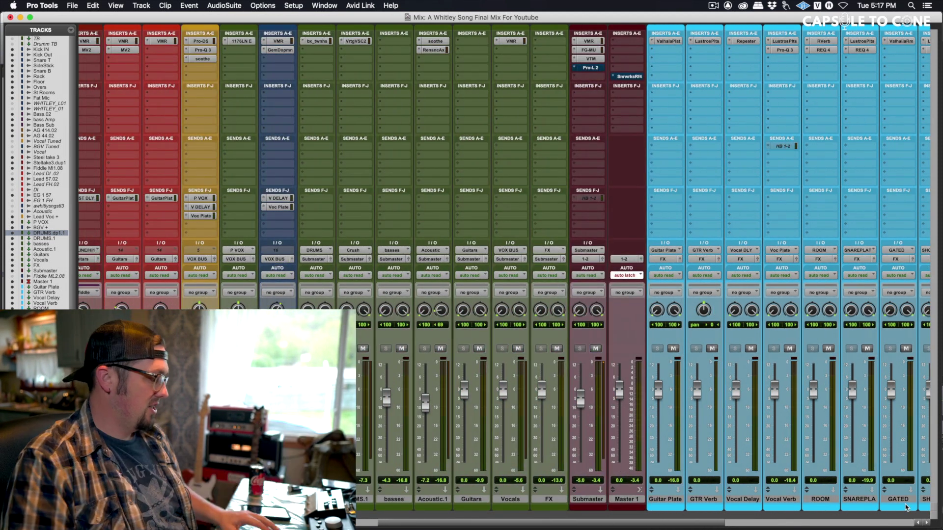
scroll(906, 507, "left", 14)
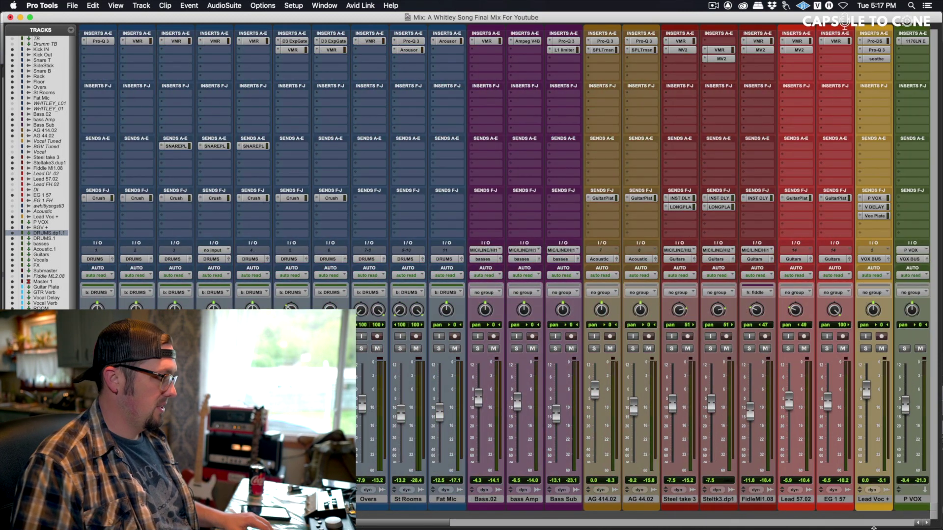
Open the bx_townhouse bus compressor on the DRUMSd11 track to view its settings.
scroll(704, 453, "right", 10)
scroll(704, 452, "right", 1)
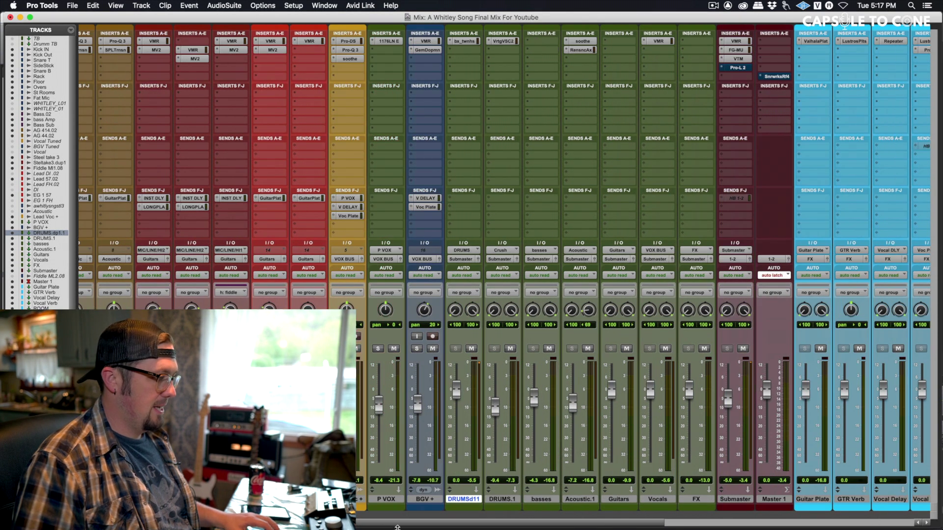
left_click(461, 42)
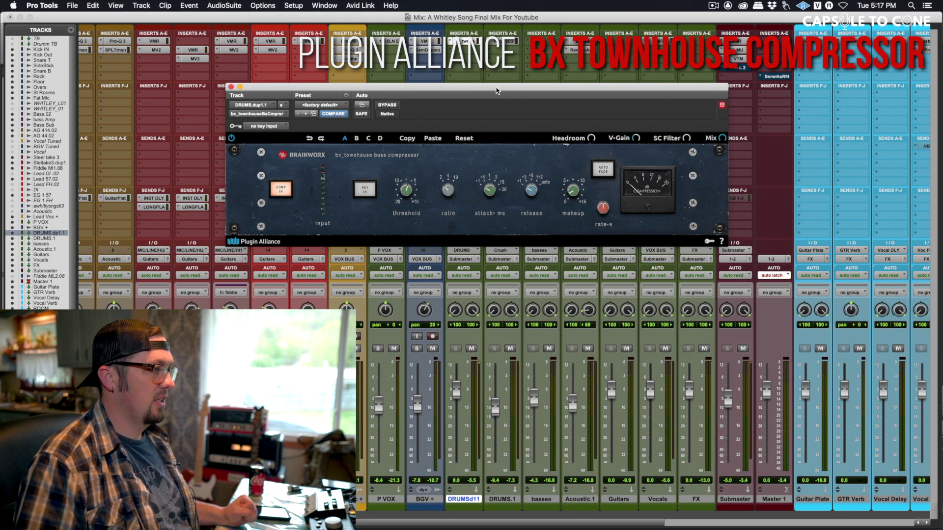
left_click_drag(497, 90, 480, 92)
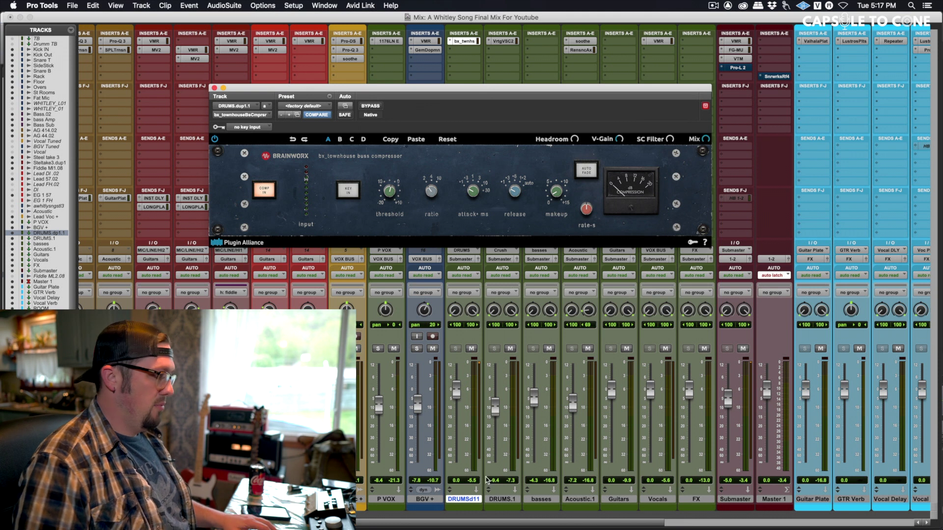
Mute the DRUMS.1 track and select the drum tracks from Kick IN through Fat Mic.
left_click(510, 349)
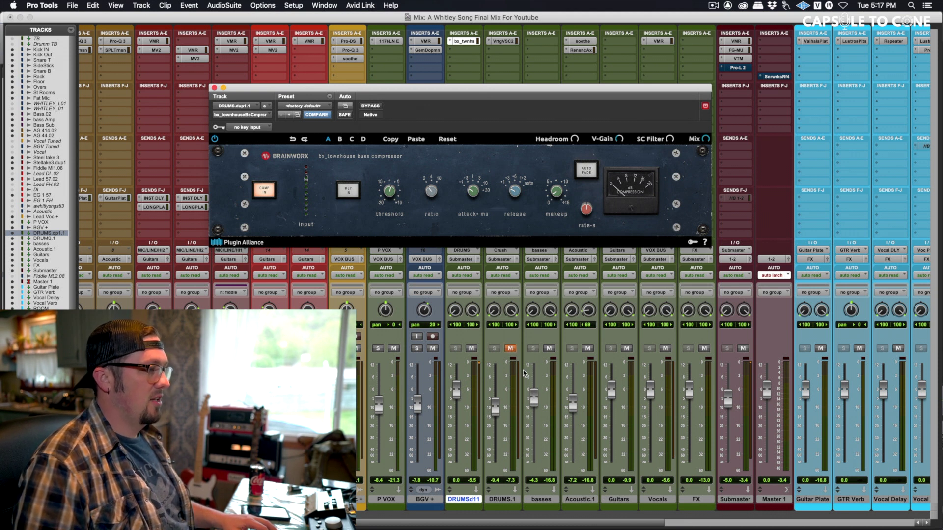
scroll(579, 438, "left", 10)
left_click(448, 499)
left_click(42, 49, "shift")
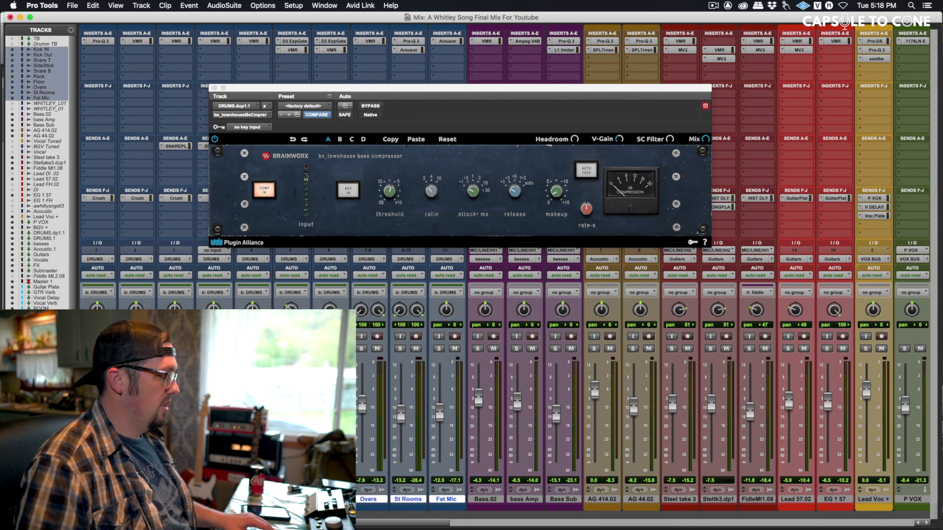
scroll(436, 385, "right", 10)
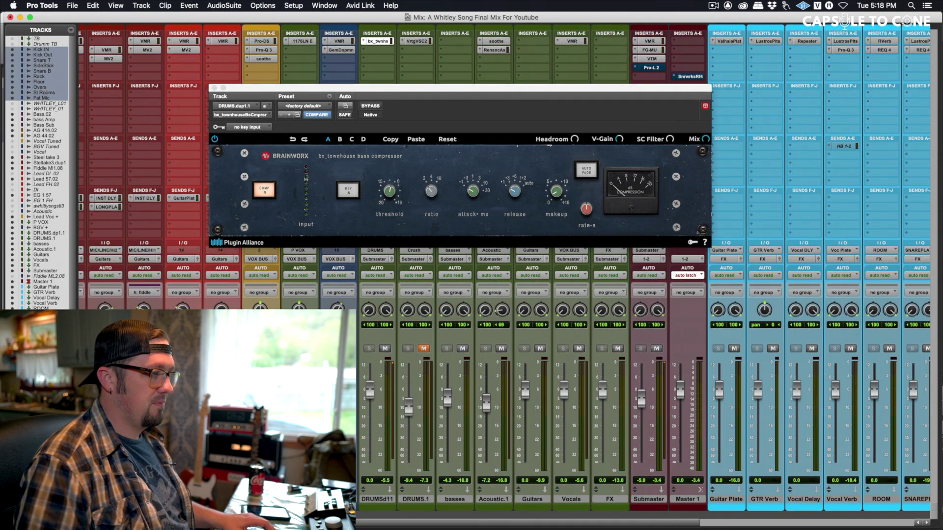
Compare the drum bus with the bx_townhouse compressor bypassed and active, and close the plug-in.
scroll(436, 385, "left", 4)
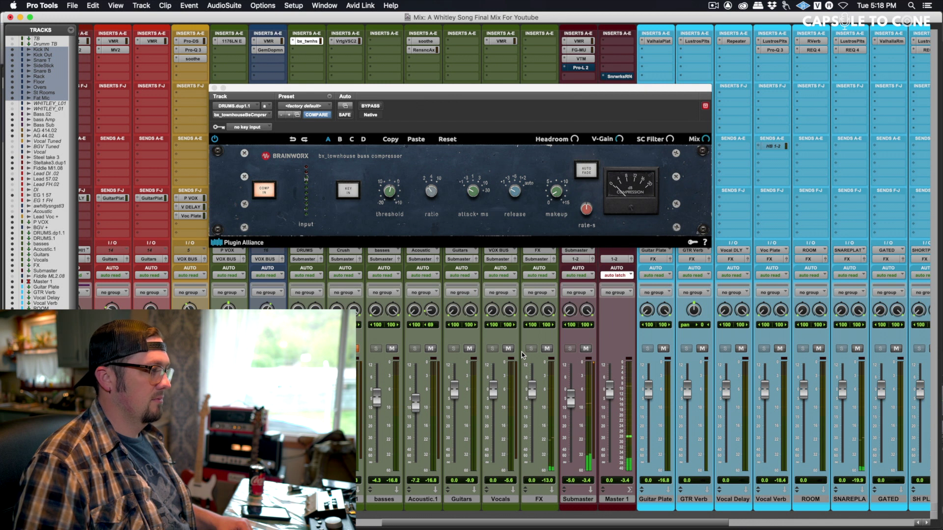
left_click(370, 106)
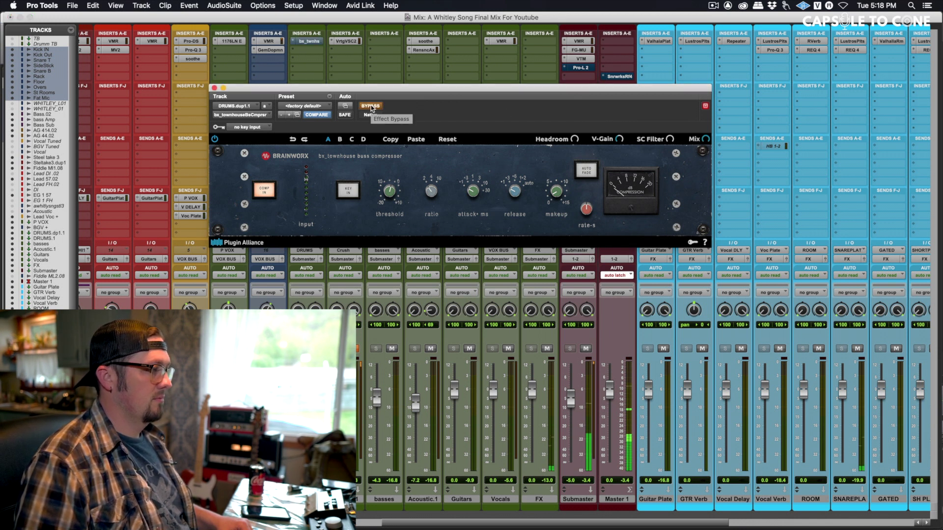
left_click(372, 107)
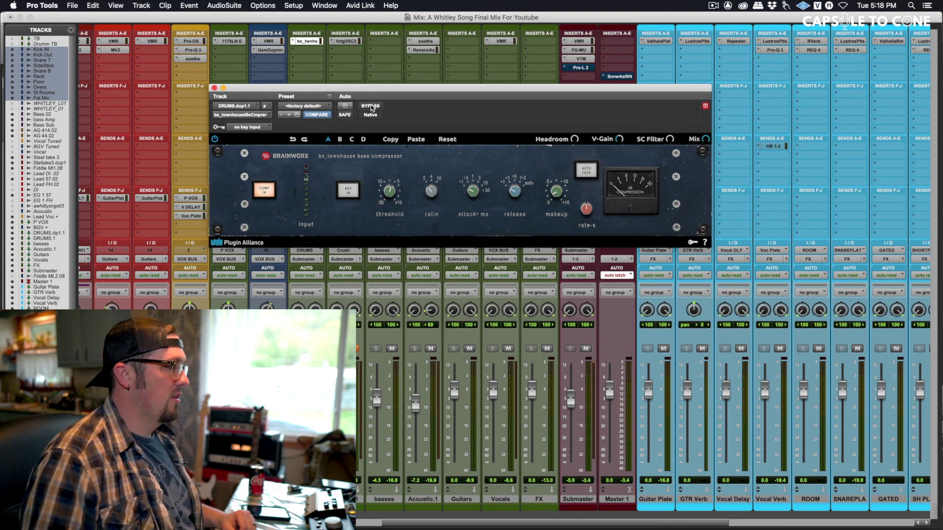
left_click(214, 88)
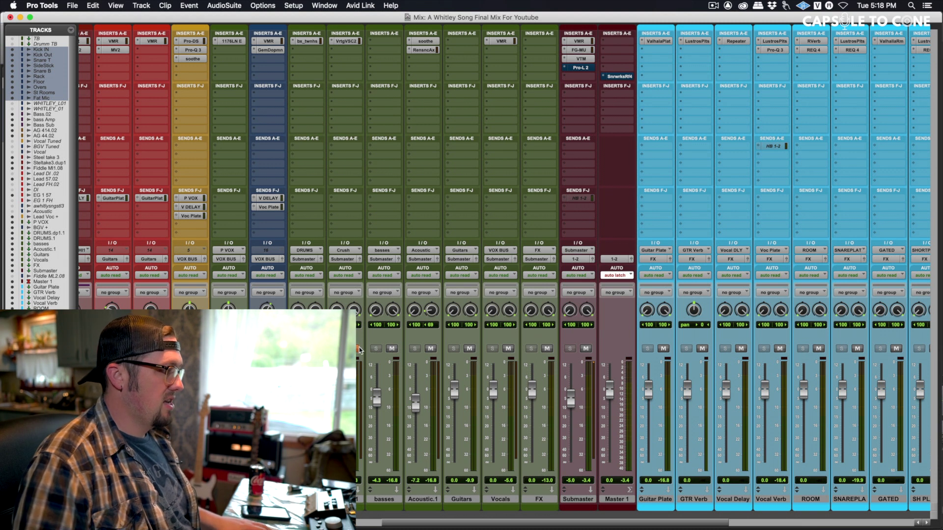
Review the Vertigo VSC-2 presets on the DRUMS.1 track, keep 02 Drum Punch Bus Compression -6 dB GR, and close the plug-in.
left_click(345, 42)
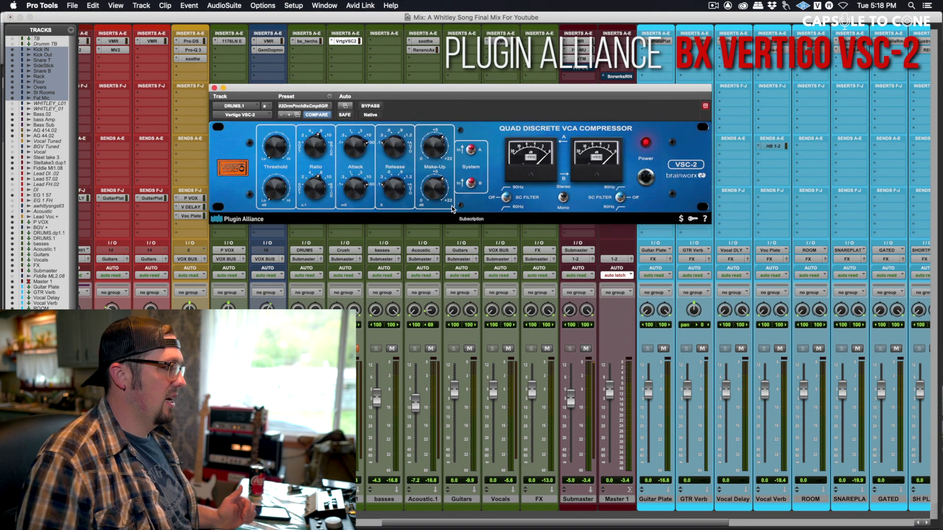
left_click(320, 107)
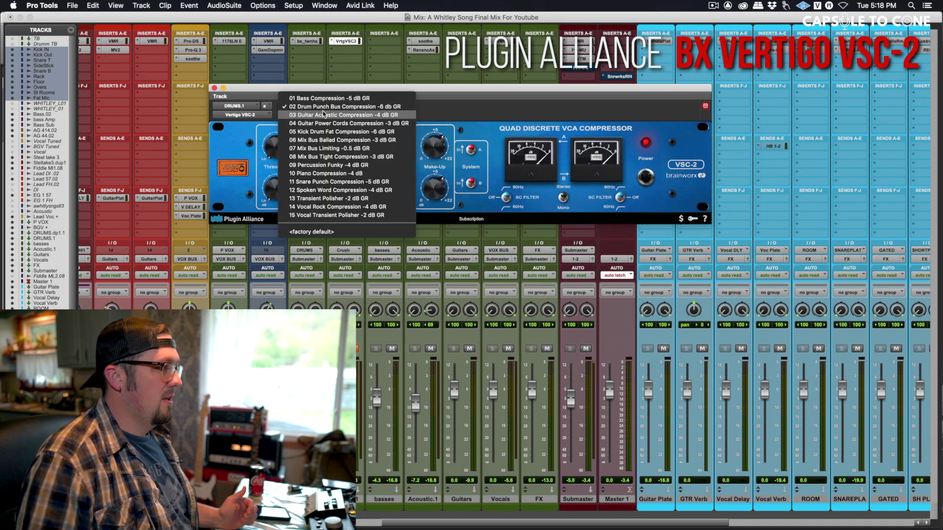
left_click(335, 108)
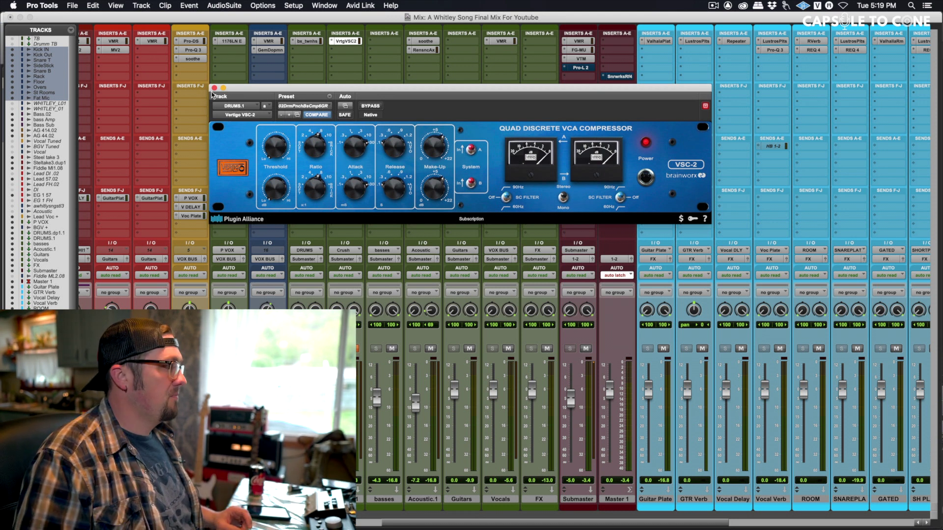
left_click(214, 88)
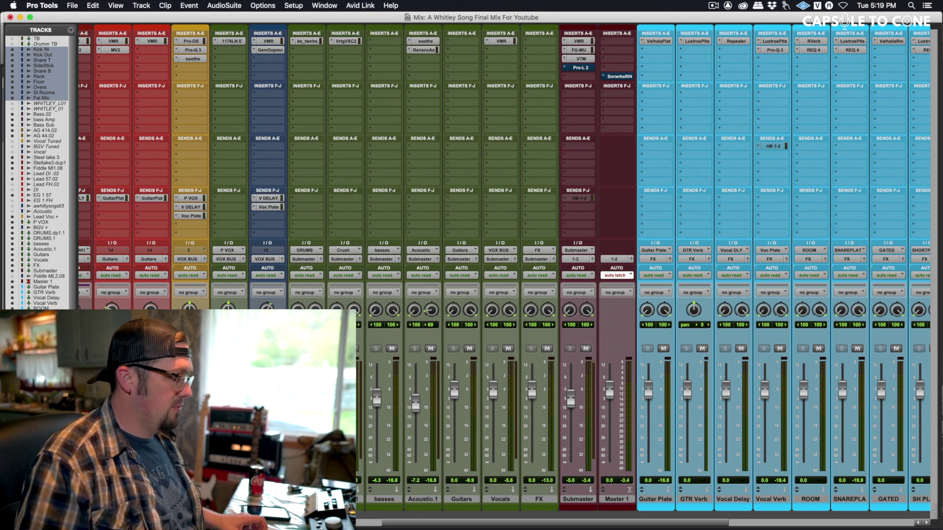
Set the DRUMS.1 track's automation mode to off.
left_click(344, 275)
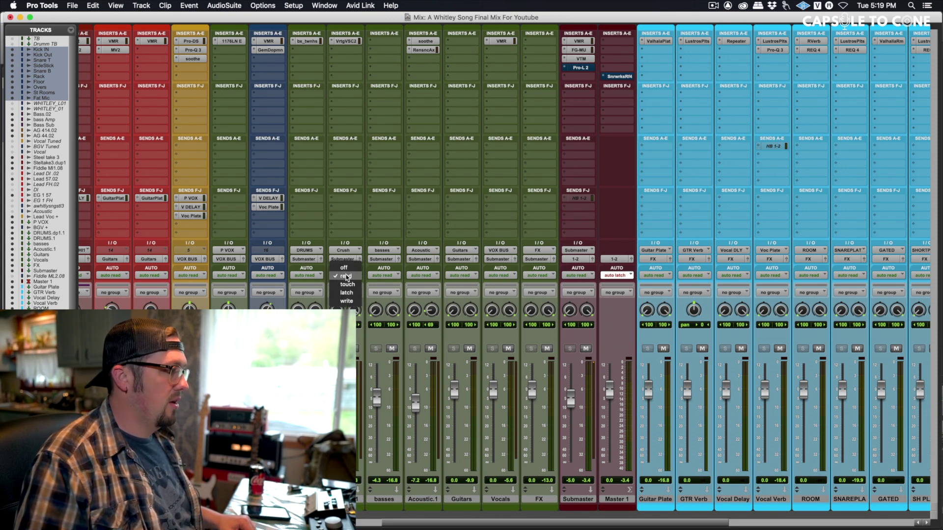
left_click(347, 269)
scroll(422, 369, "left", 3)
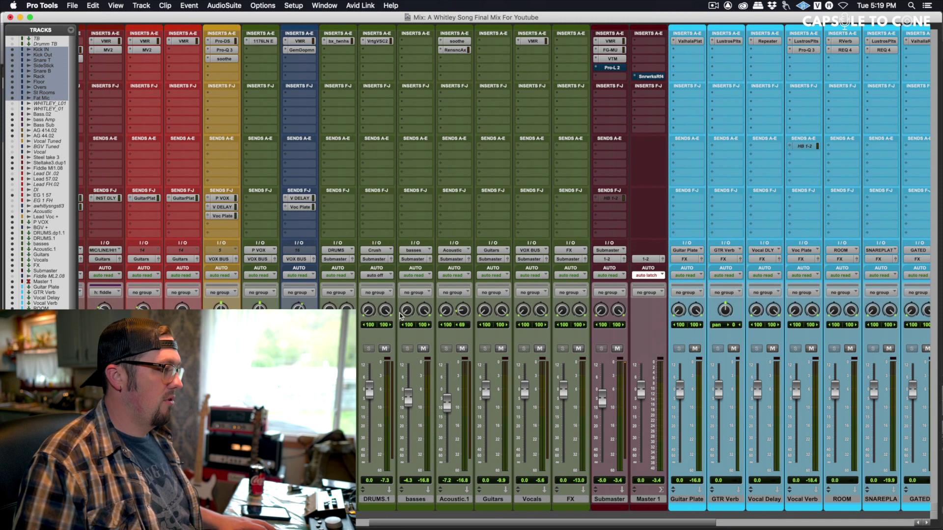
Check the Crush sends on the drum tracks from Kick IN through Floor, and close the send window.
scroll(410, 357, "left", 10)
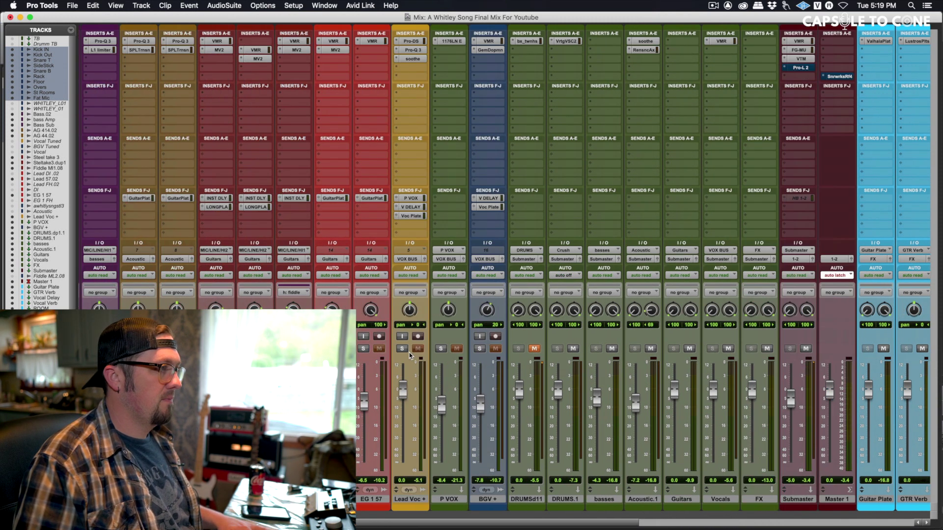
scroll(410, 355, "left", 20)
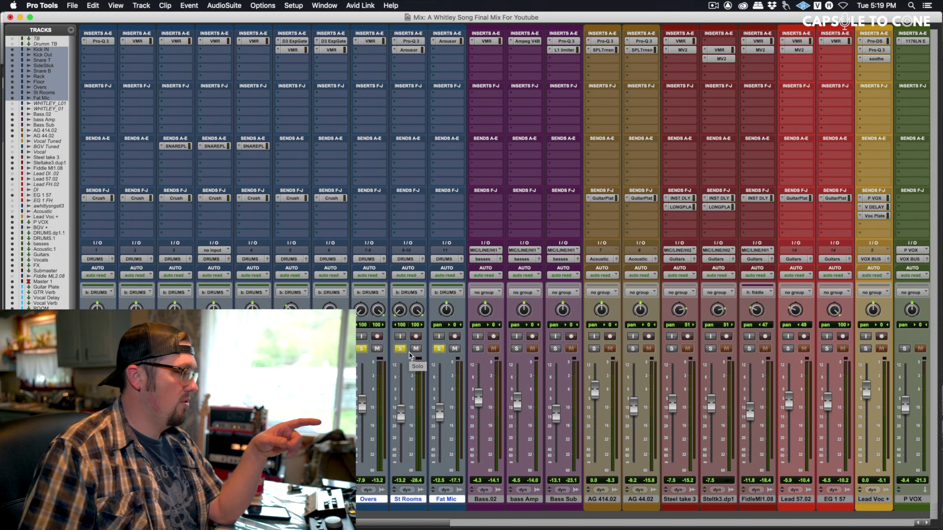
left_click(107, 199)
left_click(131, 199)
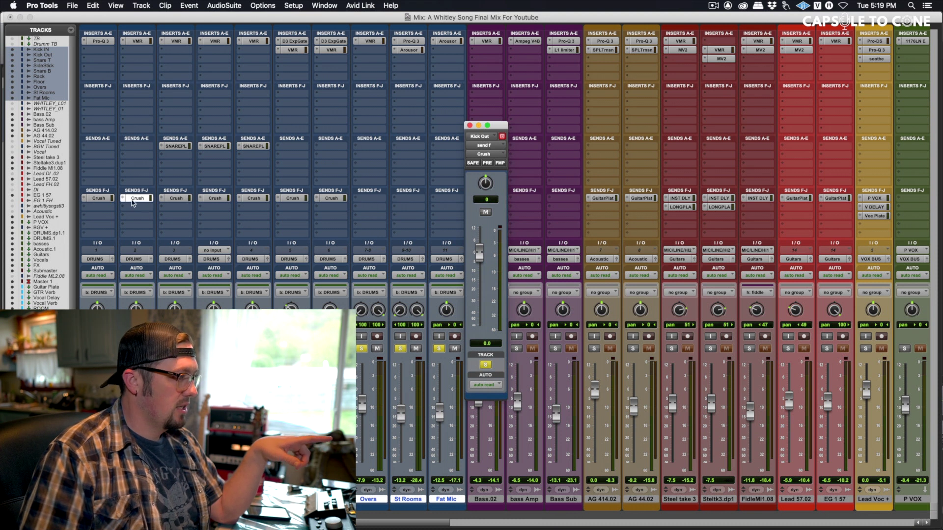
left_click(178, 199)
left_click(215, 198)
left_click(253, 198)
left_click(293, 198)
left_click(334, 199)
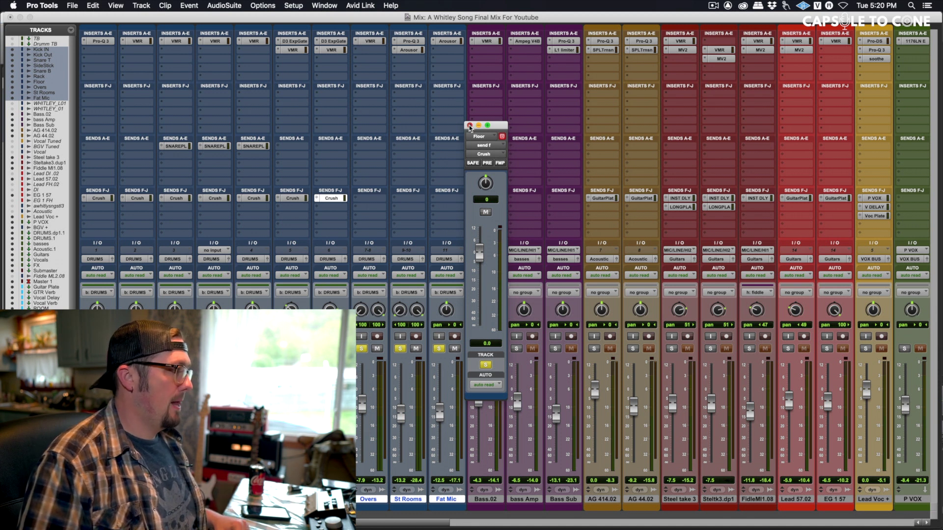
left_click(469, 125)
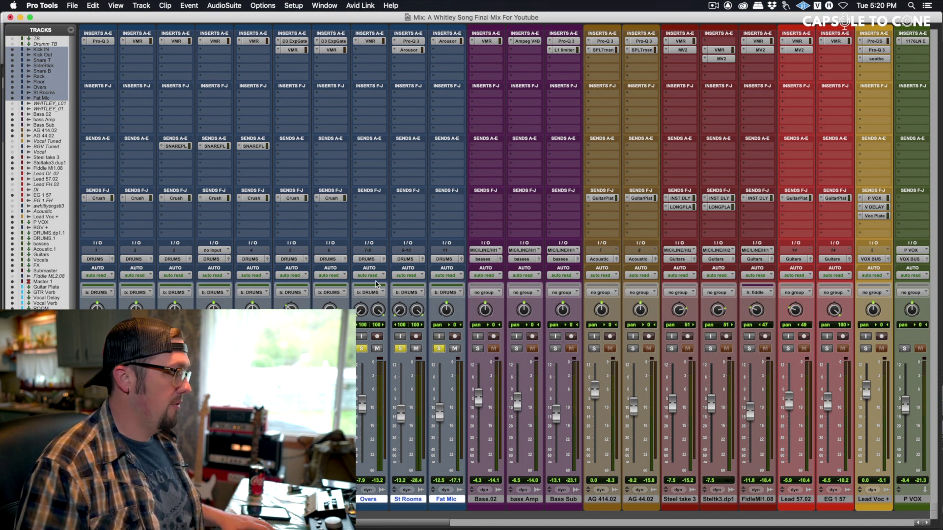
Open the Vertigo VSC-2 on the DRUMS.1 track and raise the track's fader to about -6.8 dB.
scroll(375, 281, "right", 15)
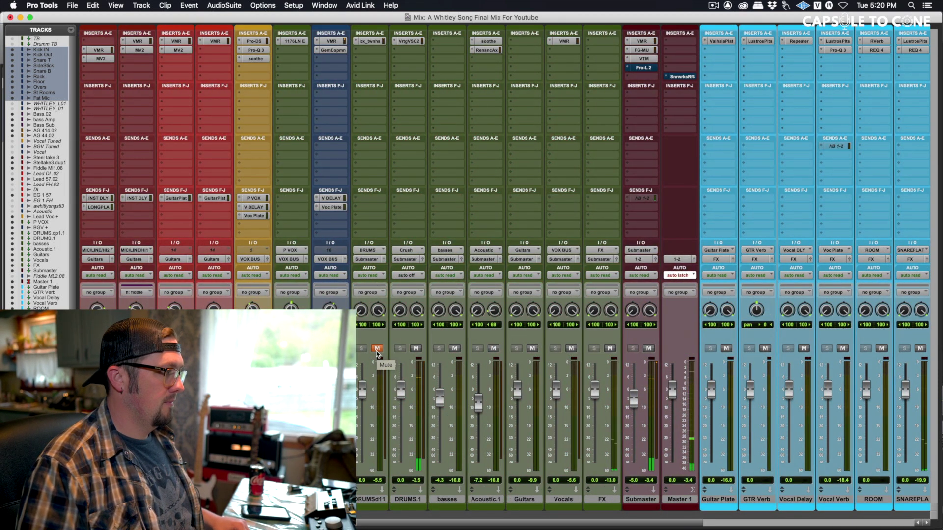
left_click(410, 41)
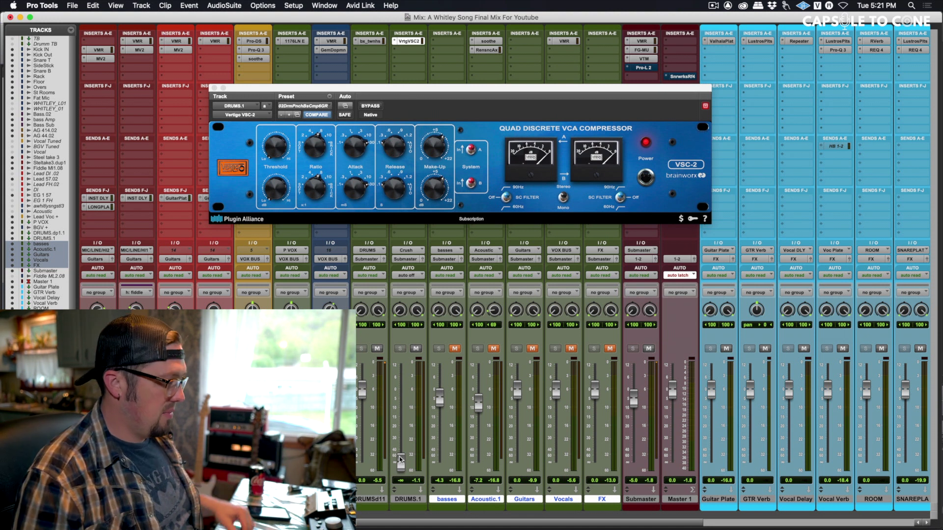
key("space")
left_click_drag(400, 461, 396, 401)
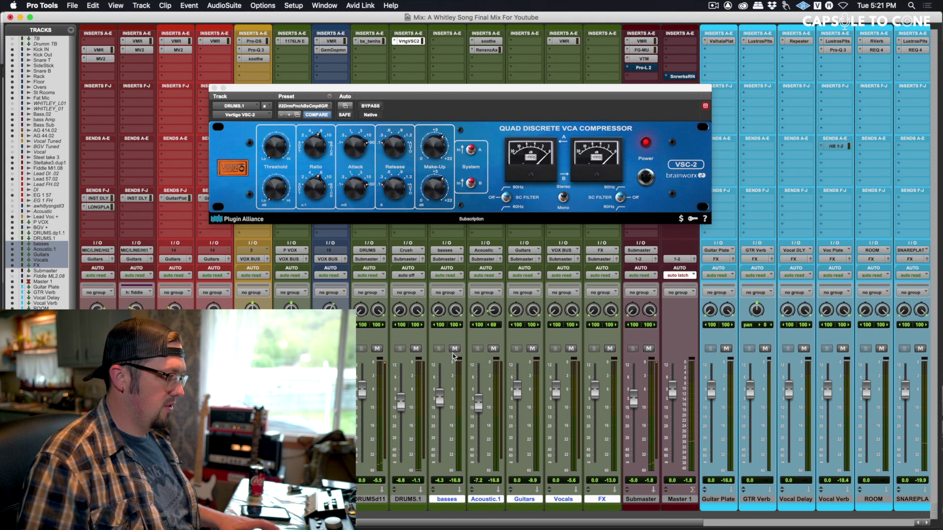
Select the drum tracks from Kick IN through Fat Mic and turn off their solo.
scroll(443, 386, "left", 5)
scroll(444, 386, "left", 6)
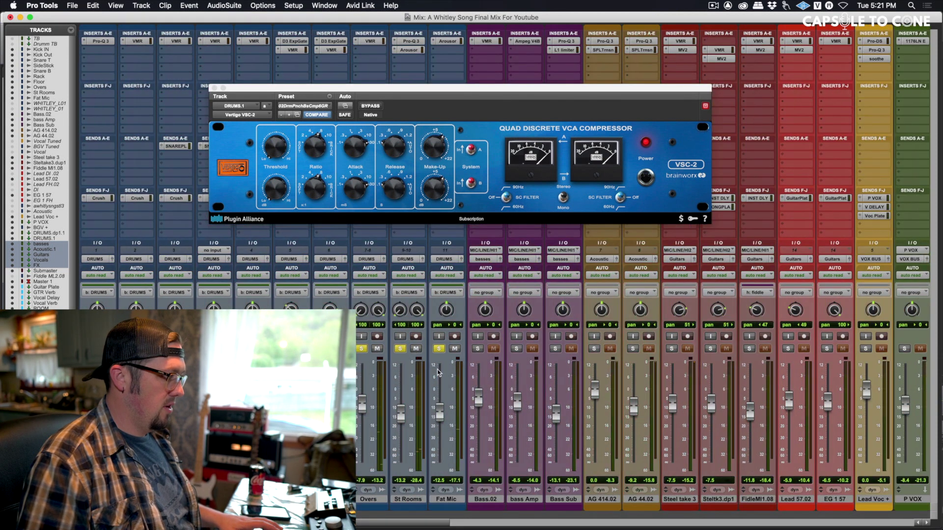
left_click(446, 498)
left_click(368, 499, "shift")
key("shift+s")
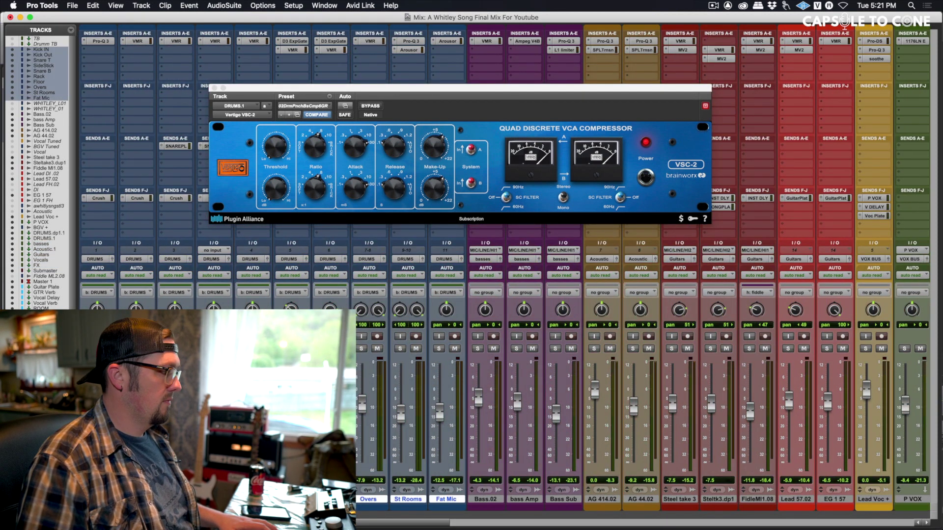
Lower the DRUMS.1 track's fader to about -10.2 dB and play the full mix.
scroll(444, 387, "right", 8)
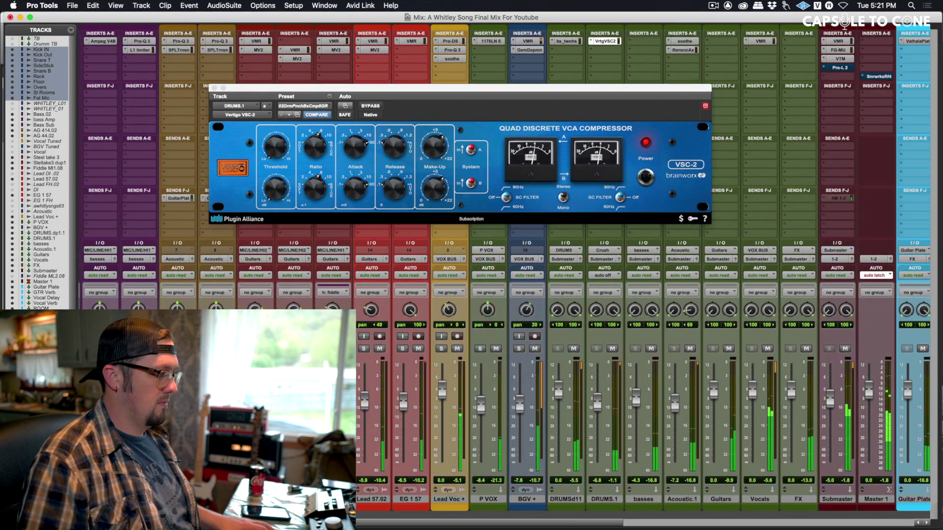
scroll(360, 410, "right", 4)
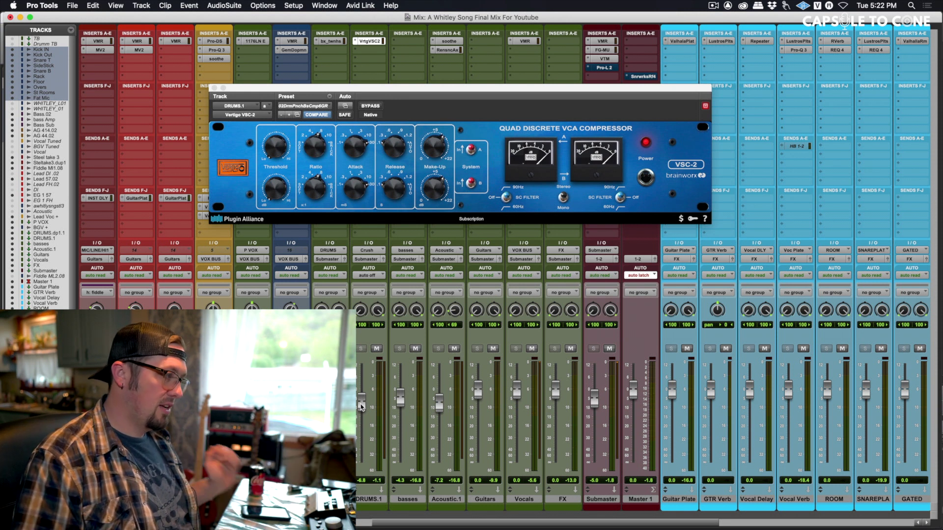
left_click_drag(362, 405, 361, 414)
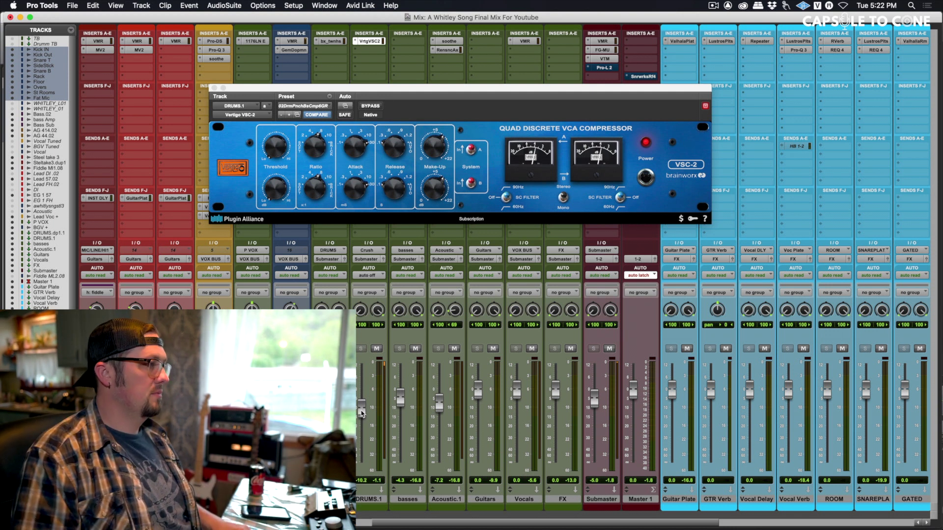
key("space")
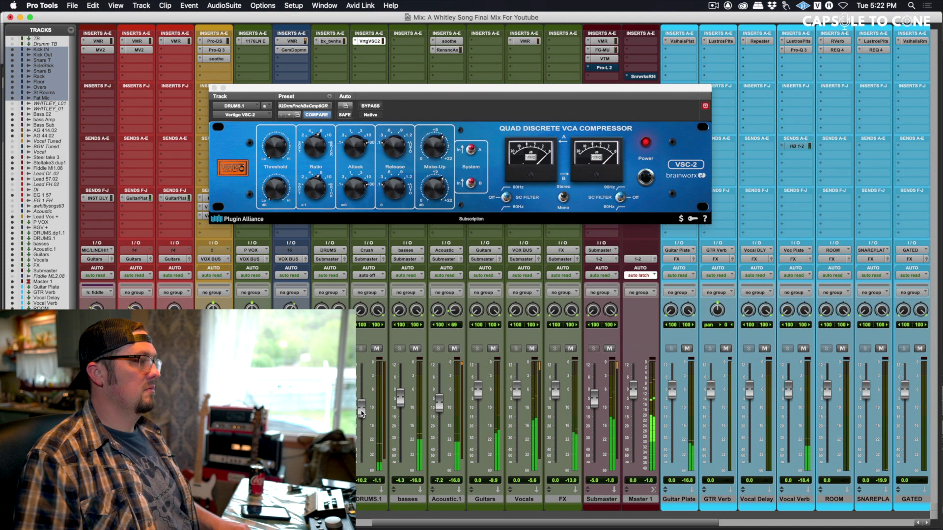
Toggle the mute on the DRUMS.1 track during playback, and close its Vertigo VSC-2 window.
left_click(377, 348)
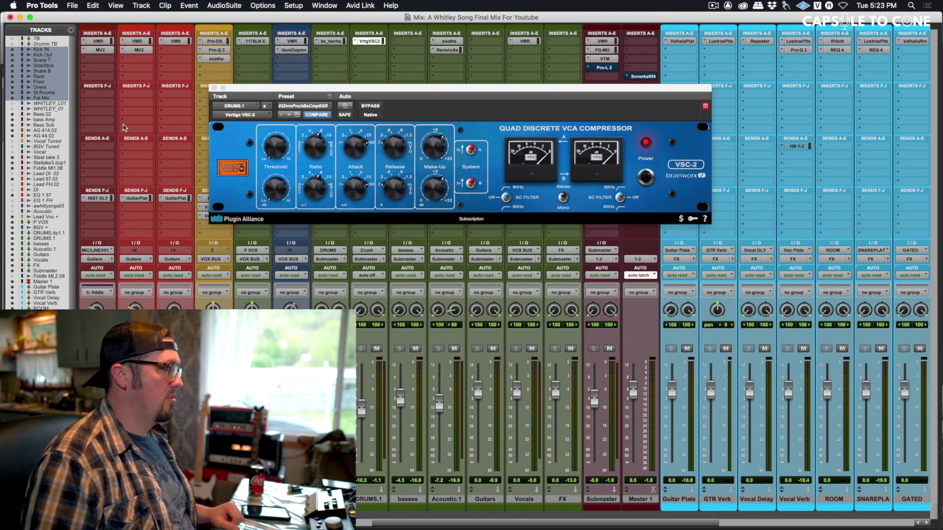
left_click(214, 88)
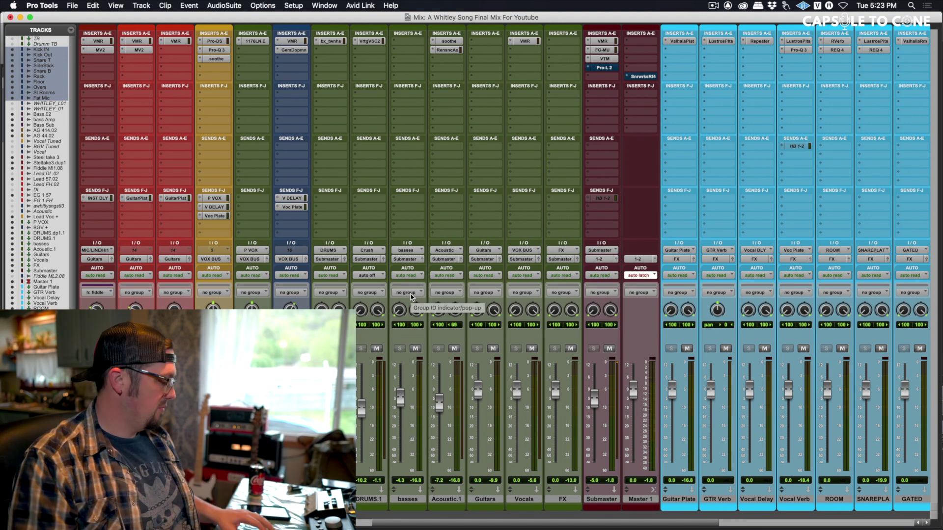
Solo the selected drum tracks from Kick IN through Fat Mic.
scroll(406, 305, "left", 10)
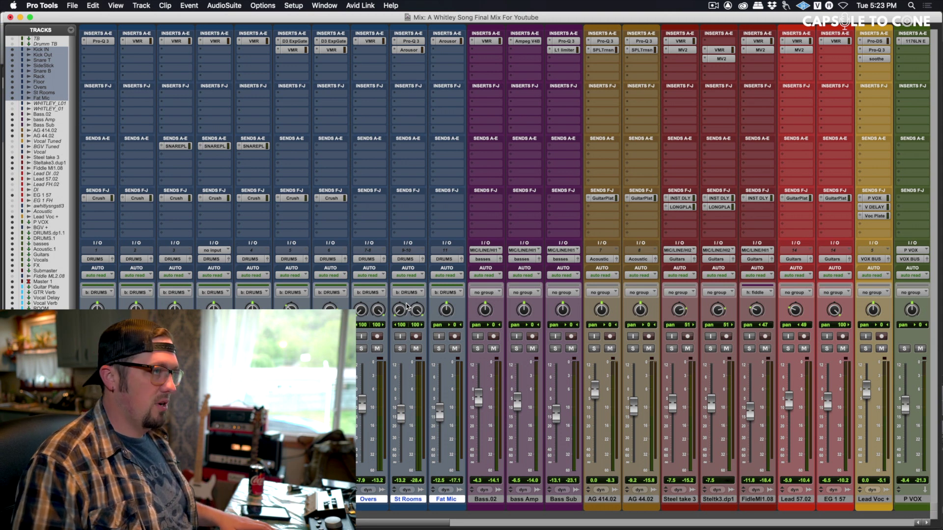
scroll(407, 333, "right", 10)
scroll(410, 353, "left", 10)
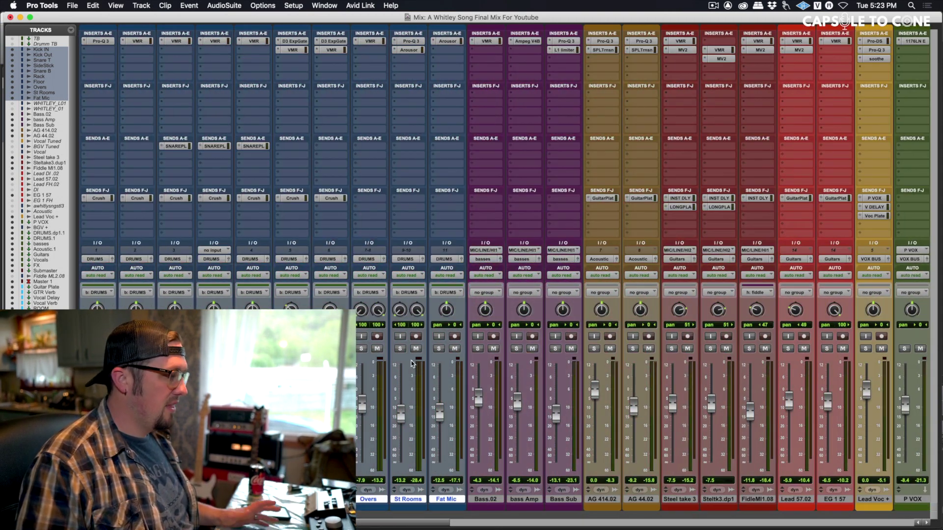
left_click(439, 349)
Bypass the inserts on the two drum submix tracks, DRUMSd11 and DRUMS.1.
scroll(449, 115, "right", 10)
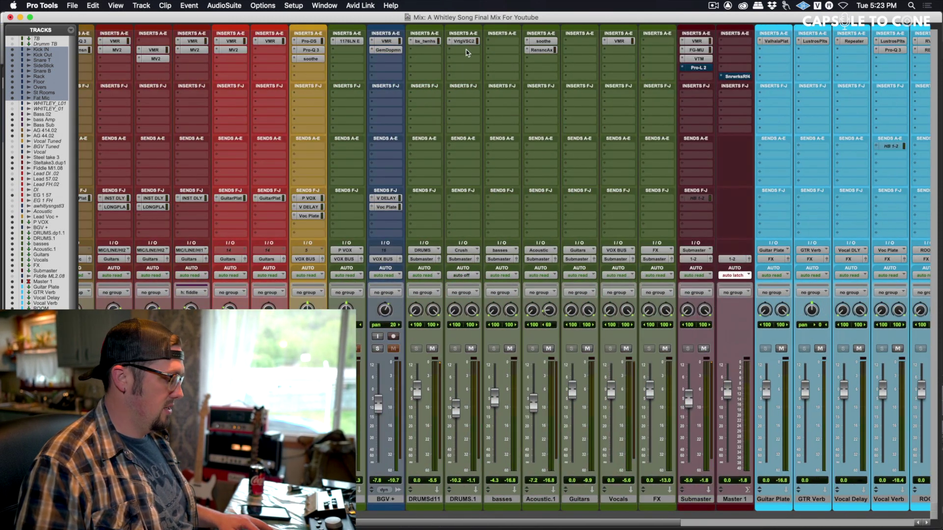
scroll(432, 109, "left", 4)
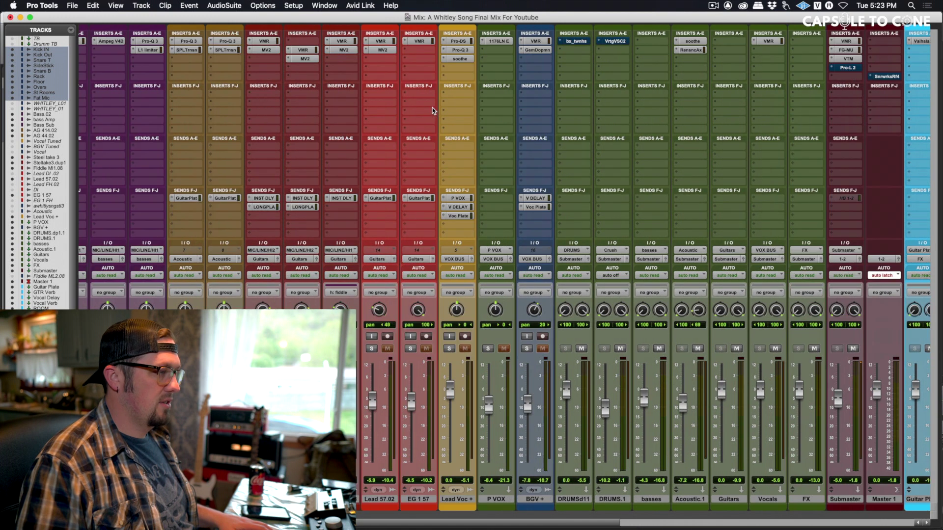
scroll(432, 107, "left", 11)
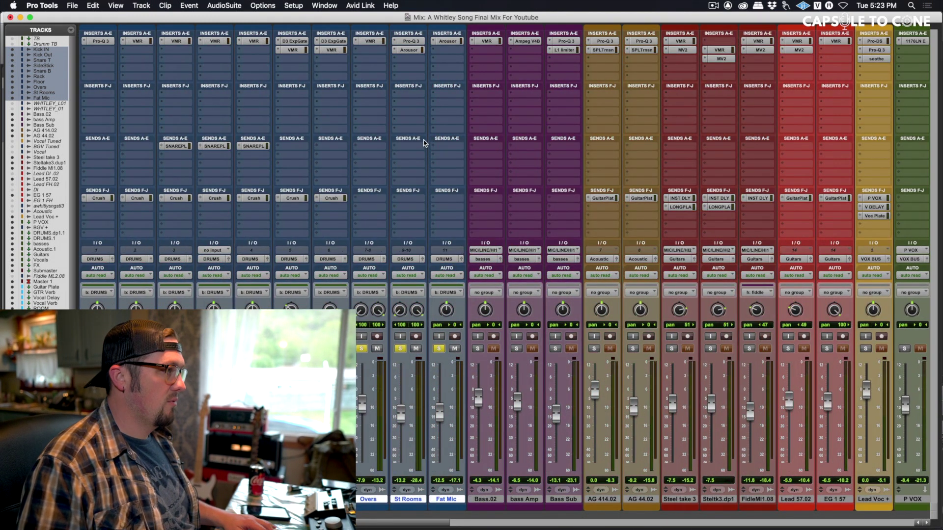
Bypass all inserts and mute the snare plate and Crush sends across the drum tracks, and play the unprocessed drums.
left_click(441, 42, "super")
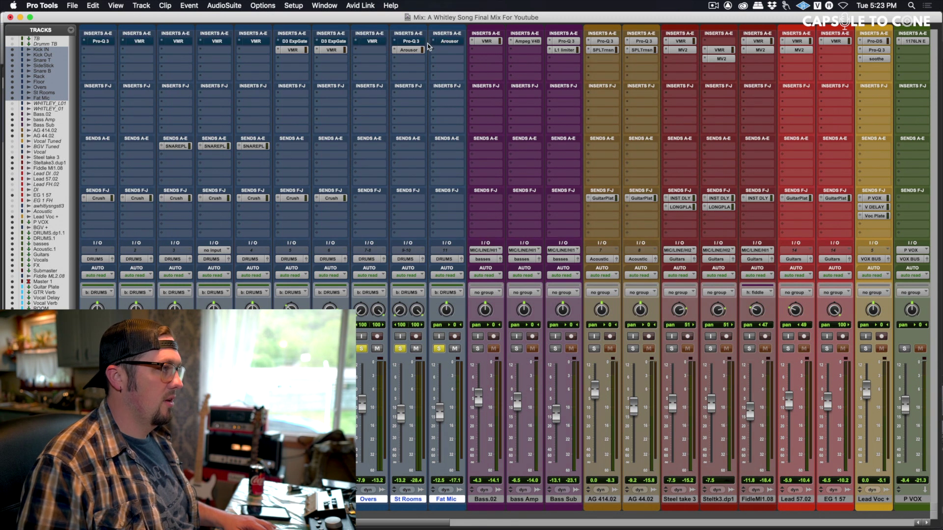
left_click(400, 53, "super")
left_click(265, 146, "super")
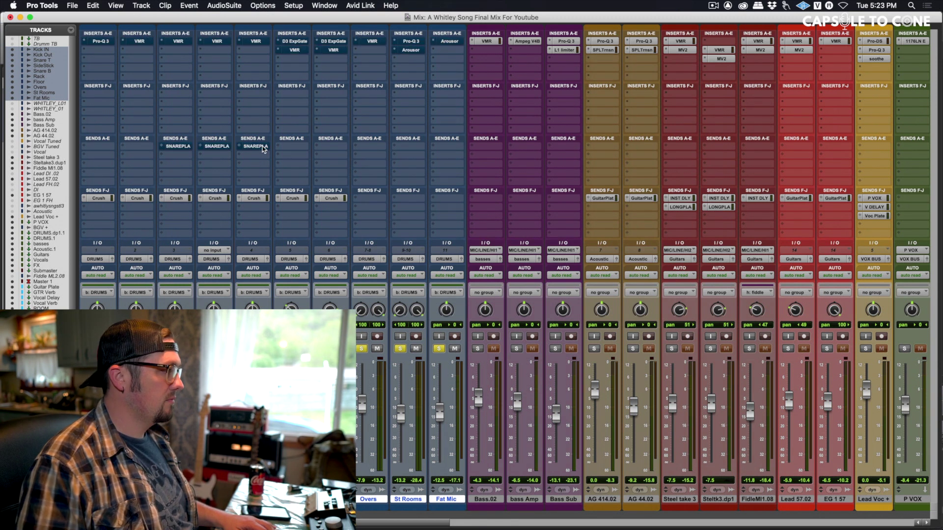
left_click(321, 198, "super")
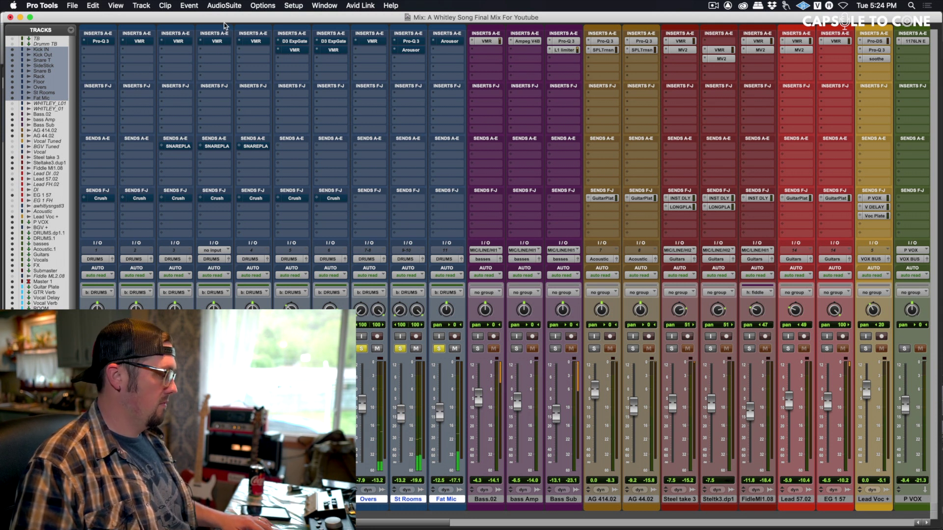
right_click(101, 43)
key("Escape")
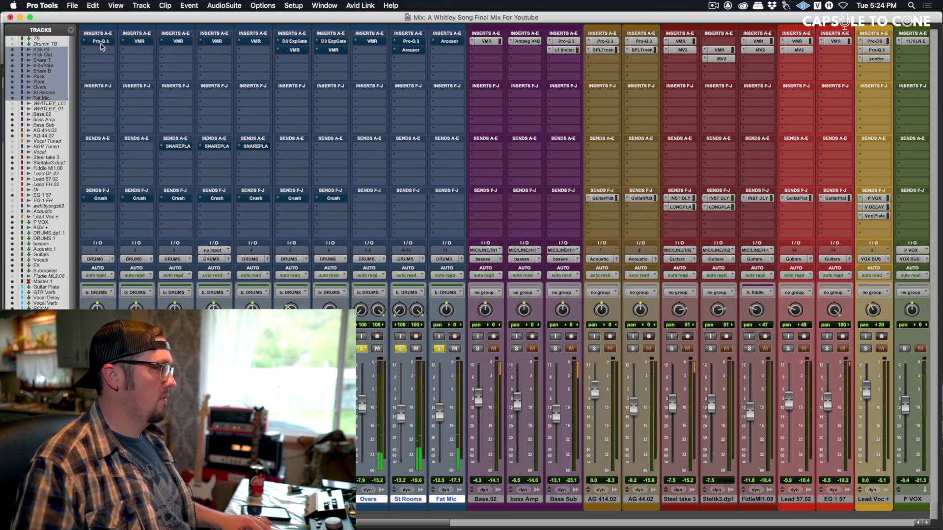
left_click(101, 44, "ctrl+super")
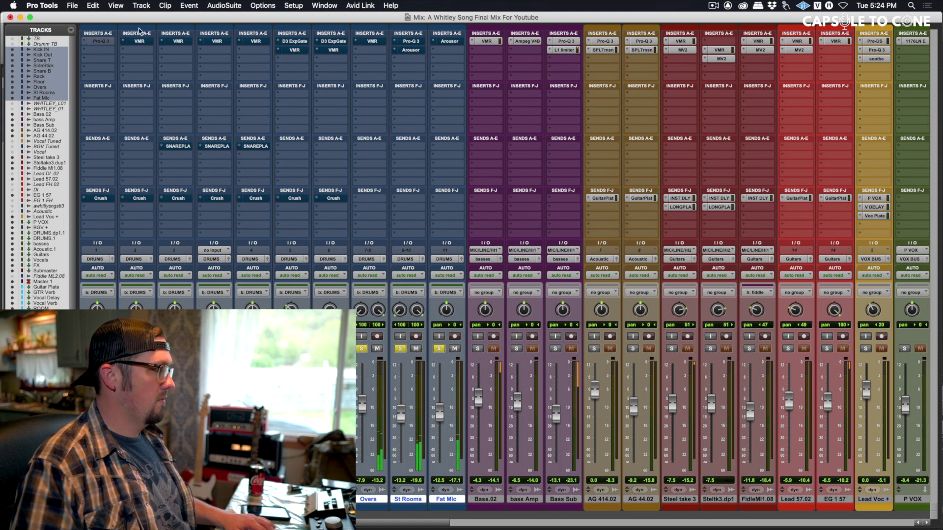
right_click(105, 39)
key("Escape")
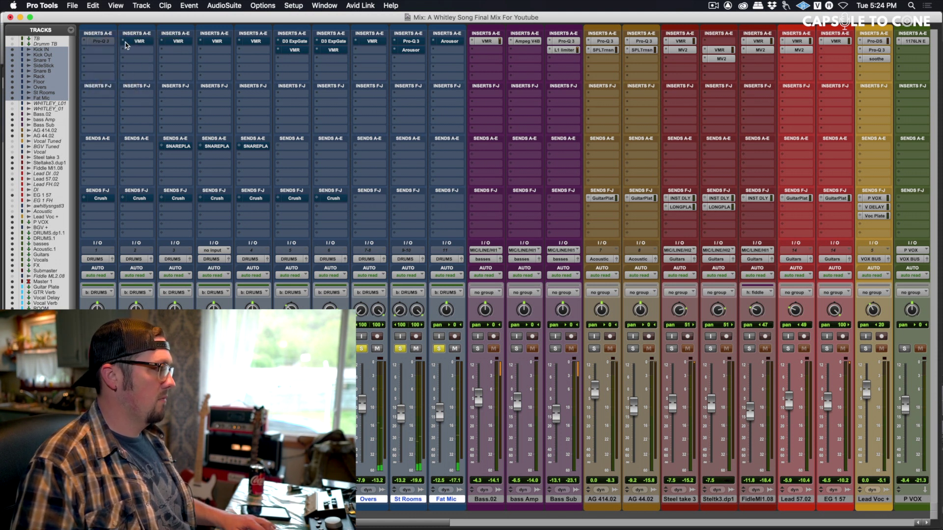
left_click(124, 43)
mouse_move(133, 43)
key("Escape")
Turn off bypass for both rows of drum track inserts, and make the Pro-Q 3 on Kick IN active.
right_click(140, 42)
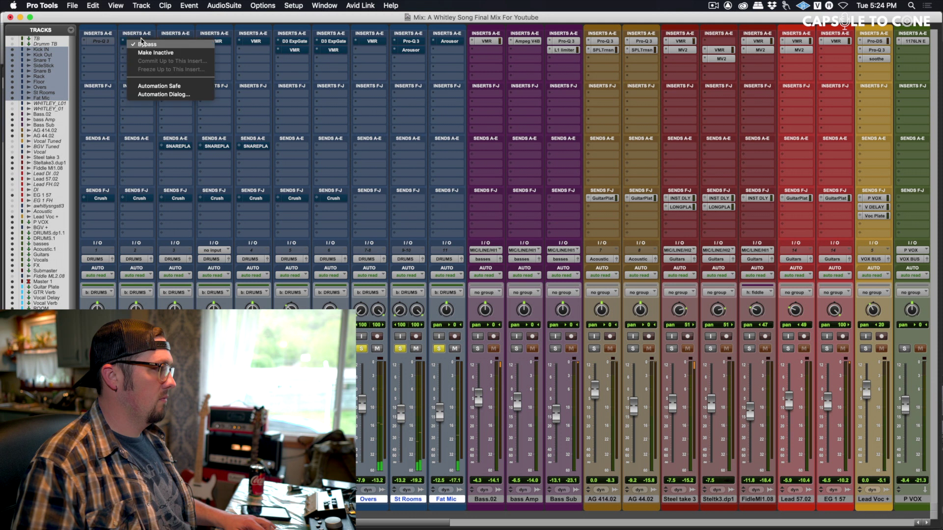
key("Escape")
right_click(104, 43)
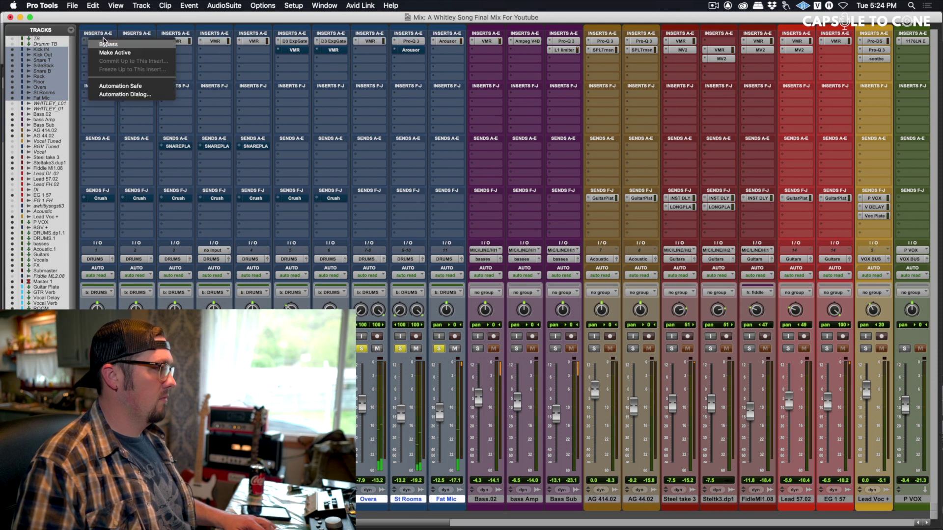
left_click(104, 52)
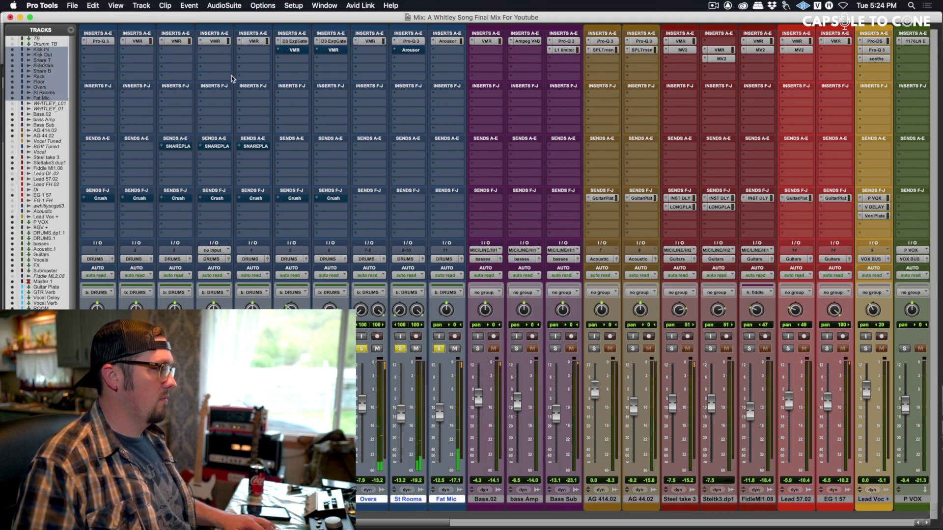
right_click(292, 51)
left_click(295, 60)
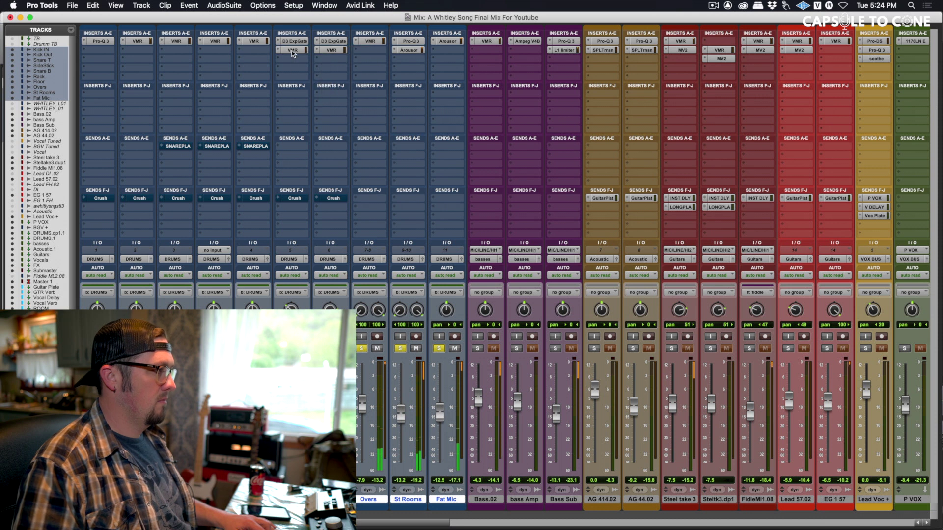
Unmute the snare plate sends and the Crush sends on the drum tracks.
right_click(260, 146)
left_click(263, 156)
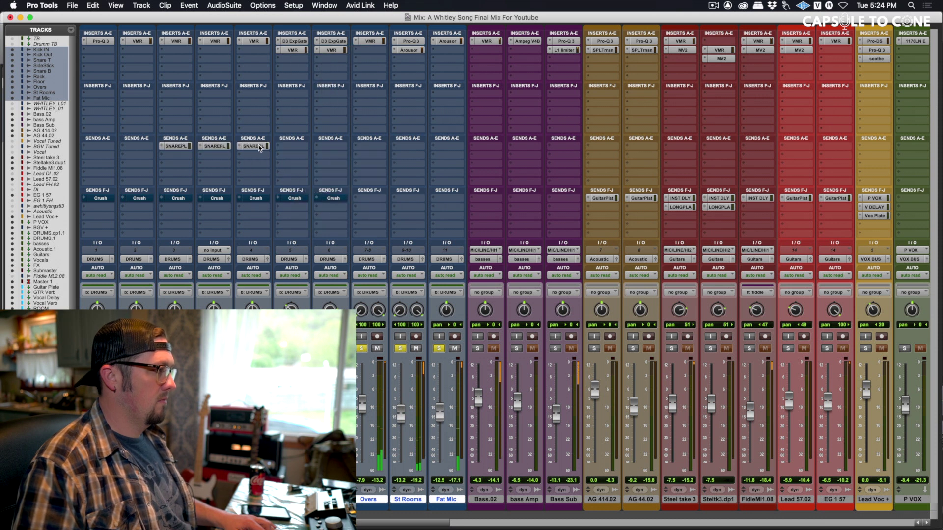
right_click(258, 201)
left_click(261, 208)
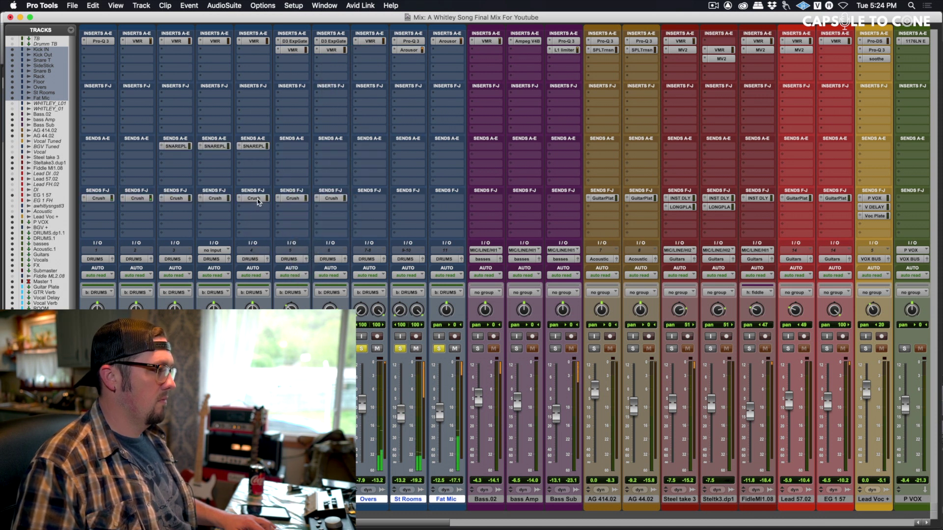
right_click(257, 199)
left_click(260, 211)
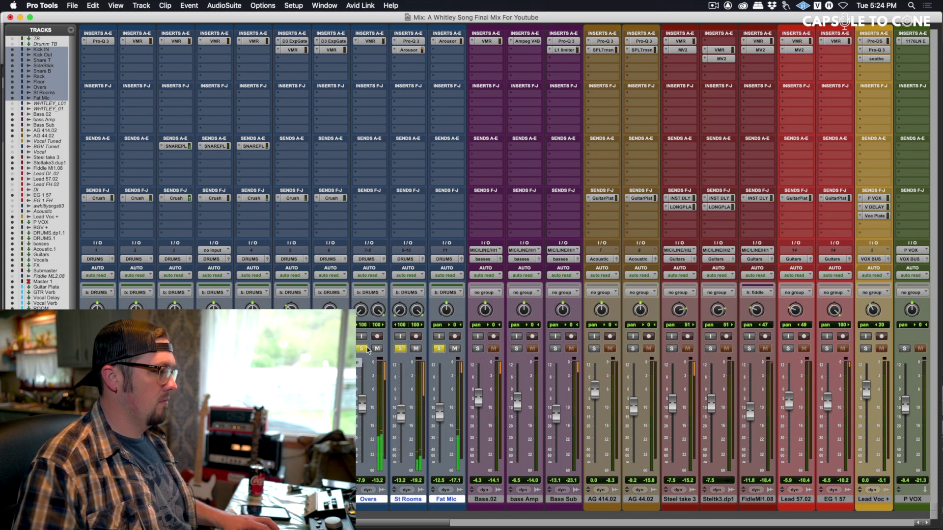
Turn off bypass for the inserts on the DRUMSd11 and DRUMS.1 submix tracks.
scroll(368, 349, "right", 5)
scroll(368, 349, "right", 7)
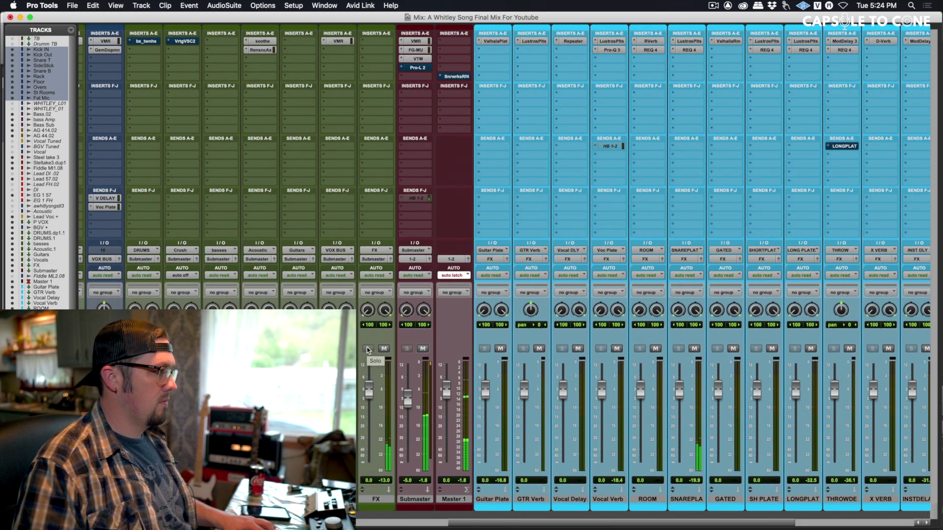
right_click(157, 41)
left_click(155, 41)
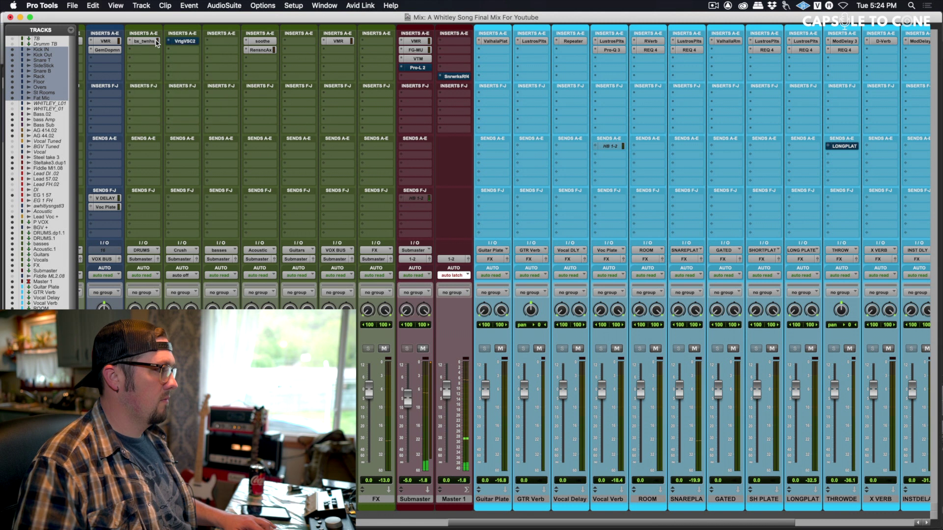
right_click(177, 39)
left_click(178, 43)
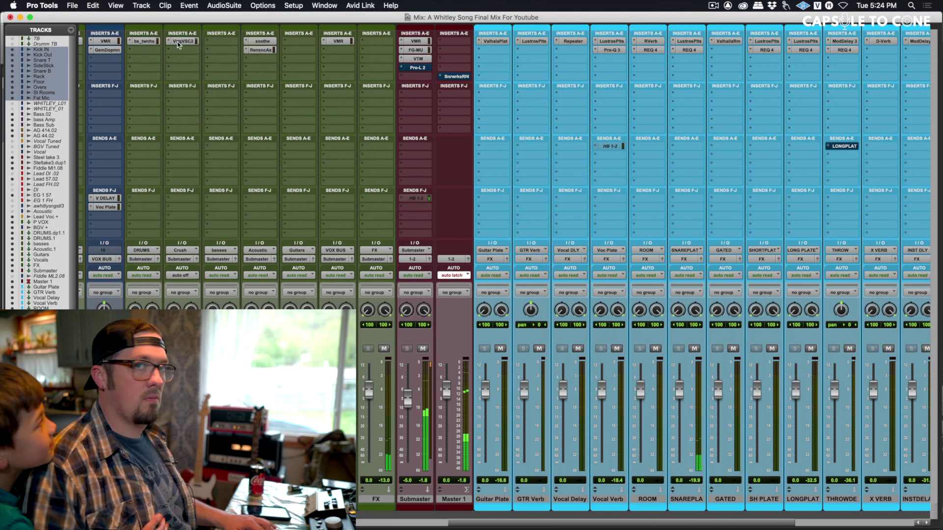